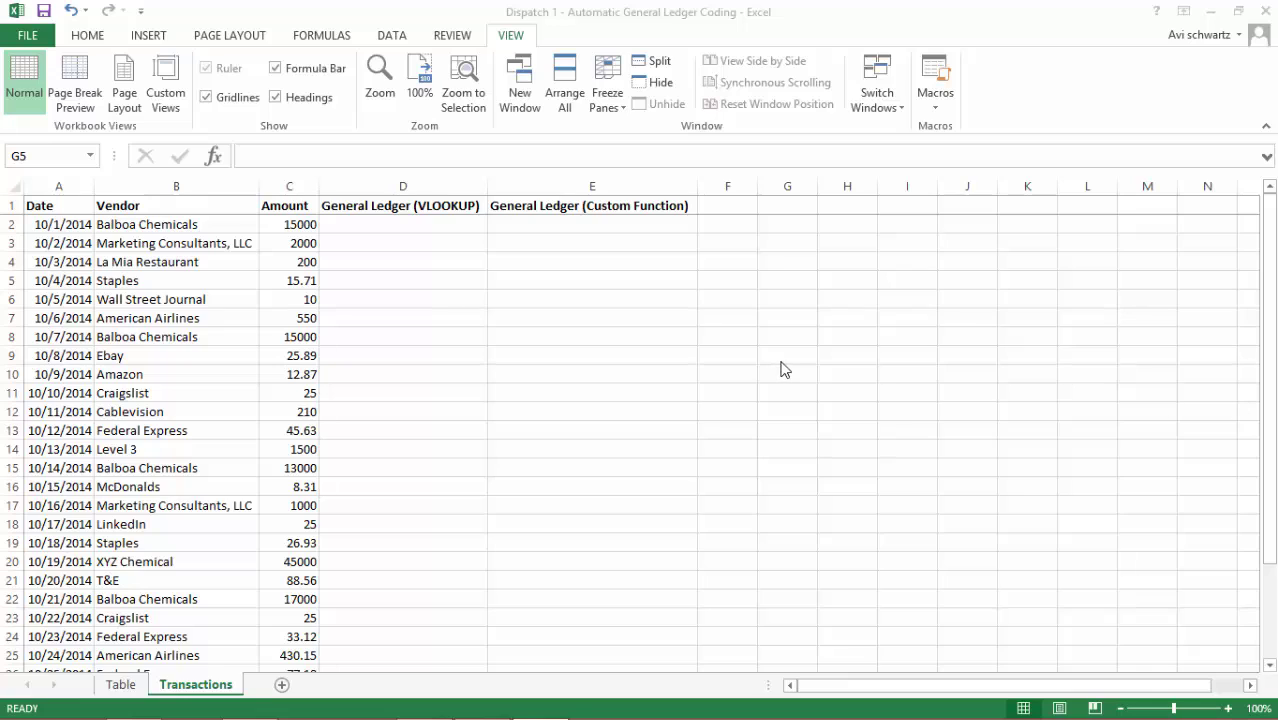
Examine the dates, vendors and amounts listed on the Transactions sheet
left_click(787, 280)
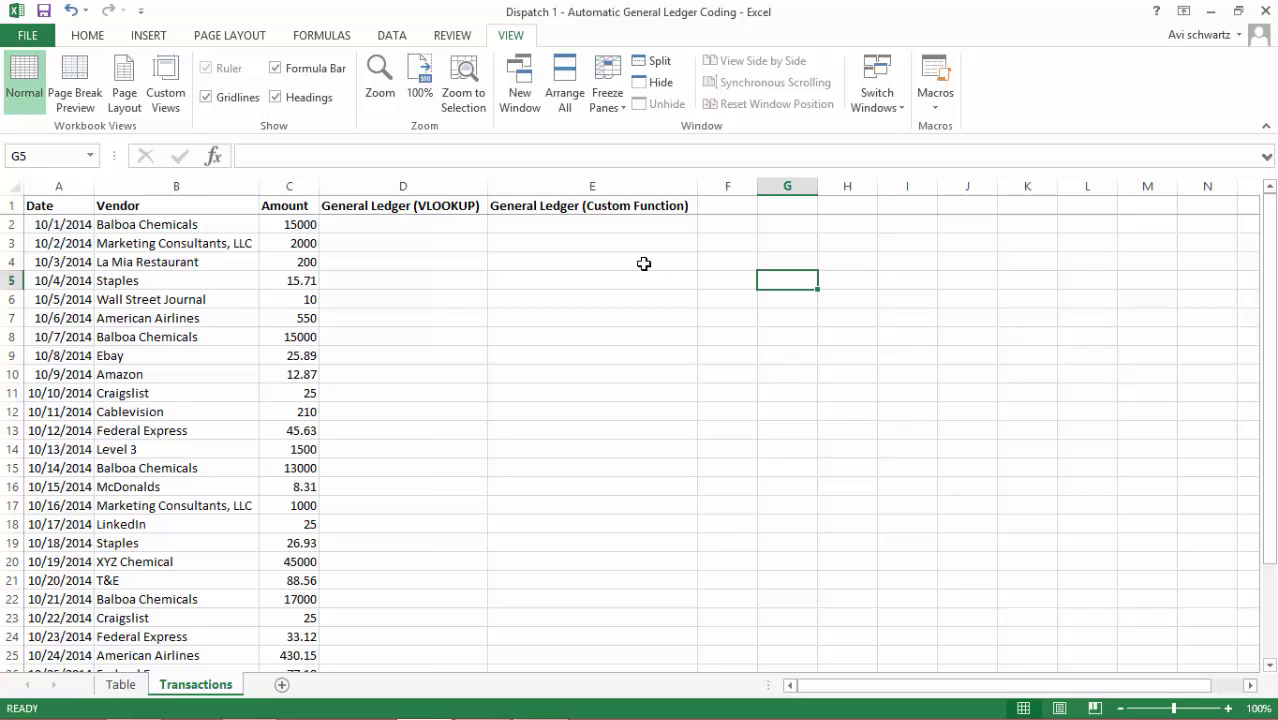
left_click(393, 221)
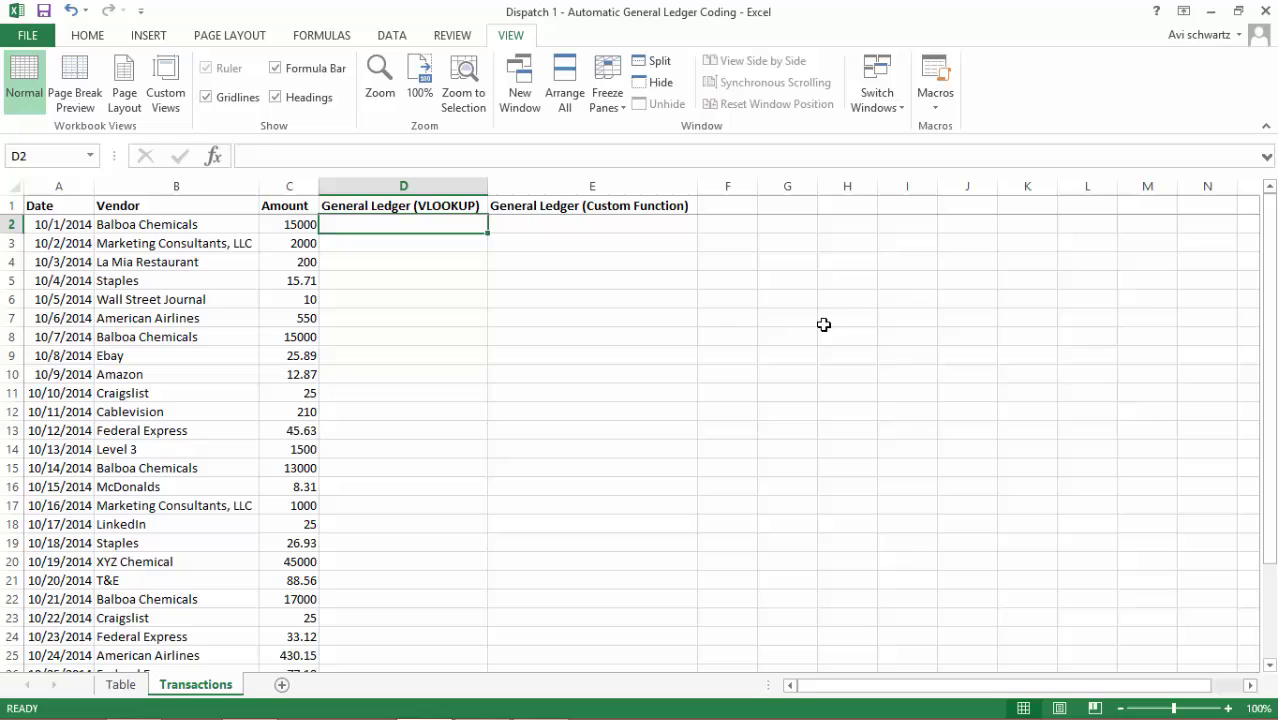
left_click_drag(43, 205, 296, 510)
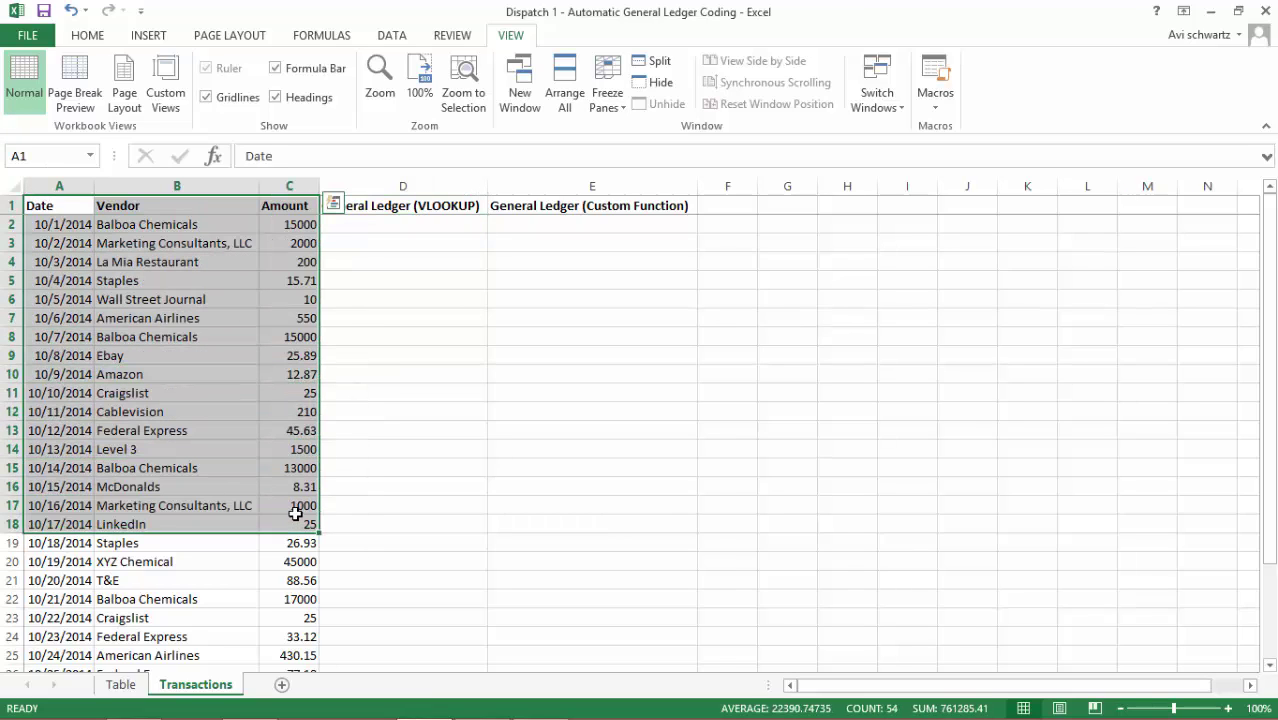
left_click_drag(42, 318, 330, 338)
left_click_drag(45, 487, 292, 561)
scroll(292, 561, "down", 2)
scroll(296, 558, "up", 2)
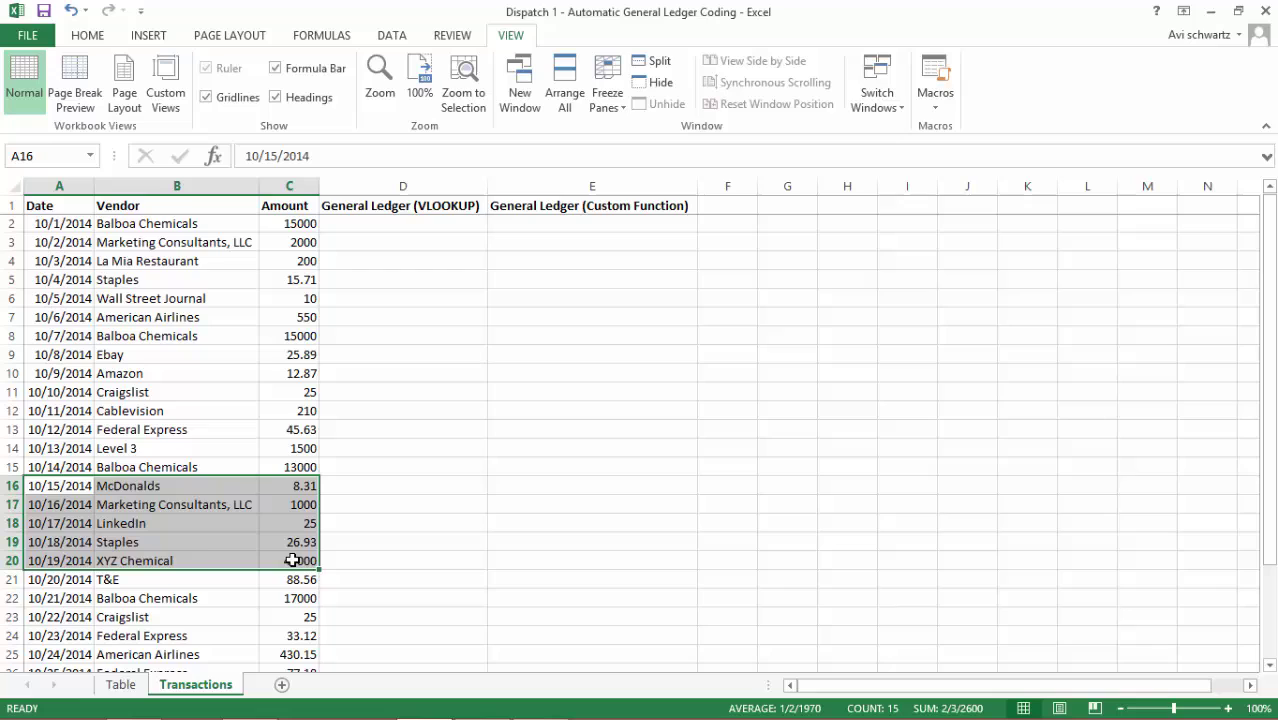
left_click(403, 280)
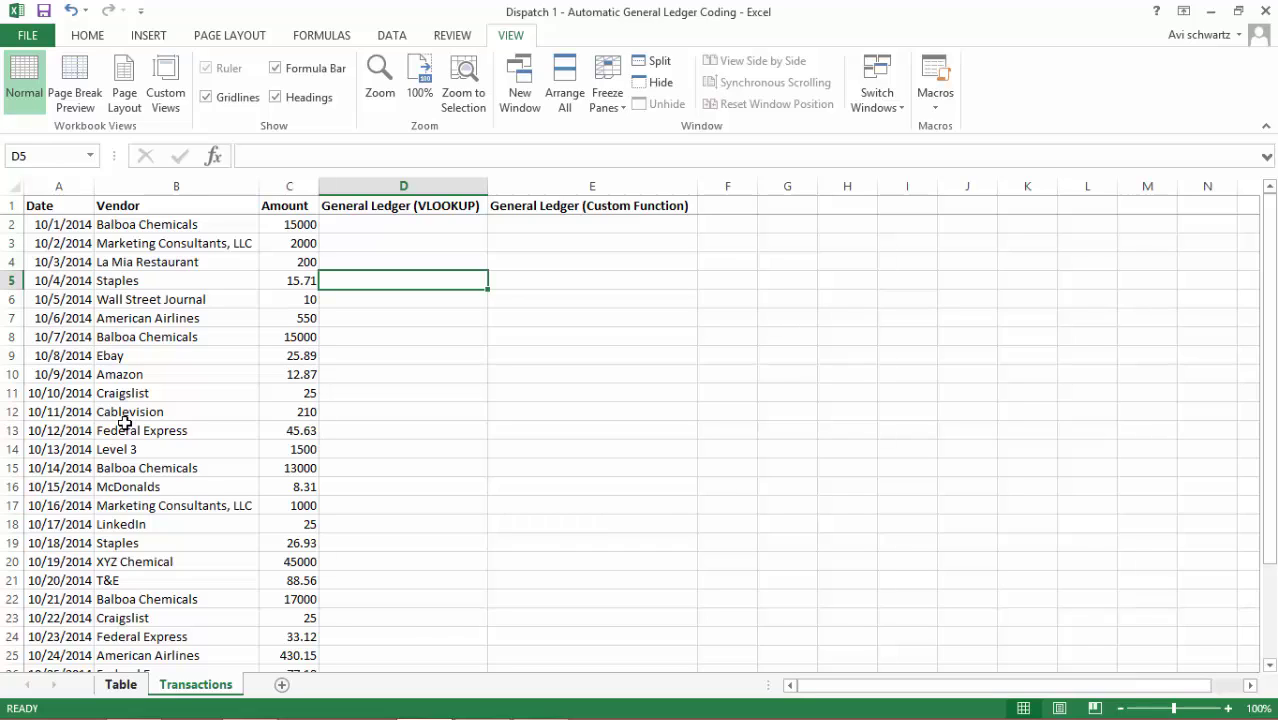
Examine the vendor-to-general-ledger pairs on the Table sheet, including the Craigslist, Level 3 and Staples rows
key("ctrl+Page_Up")
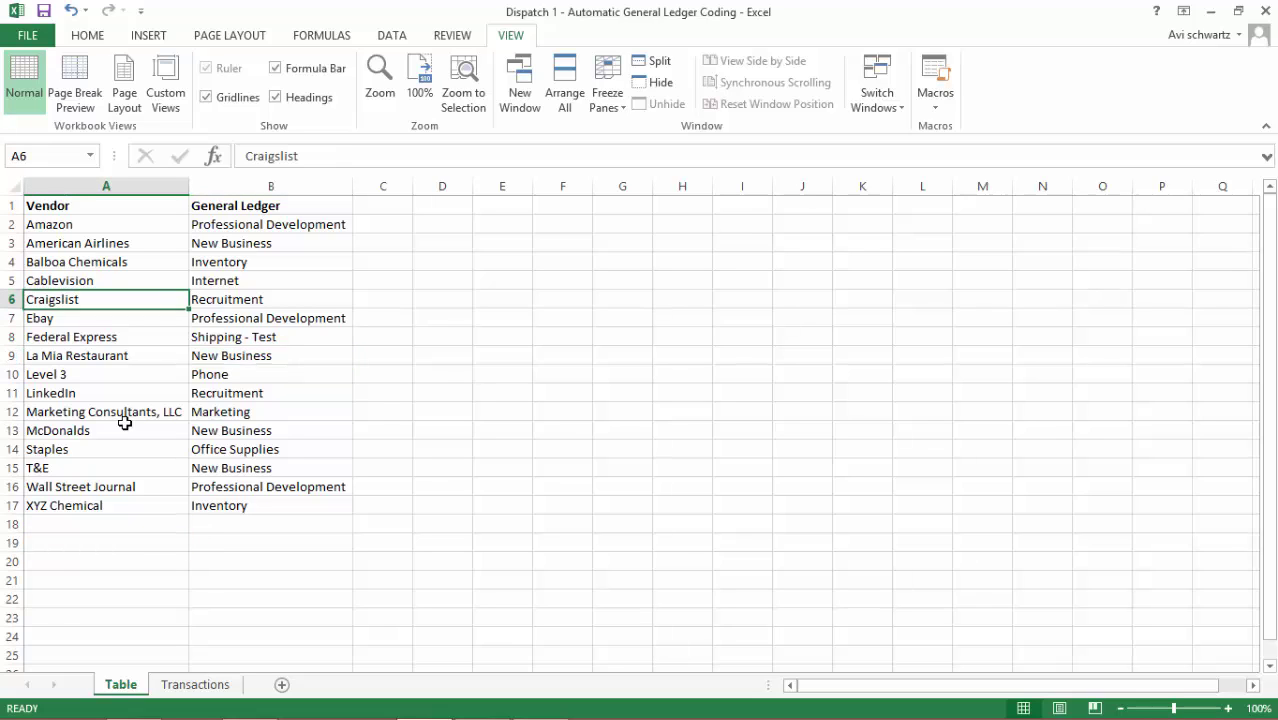
key("shift+Right")
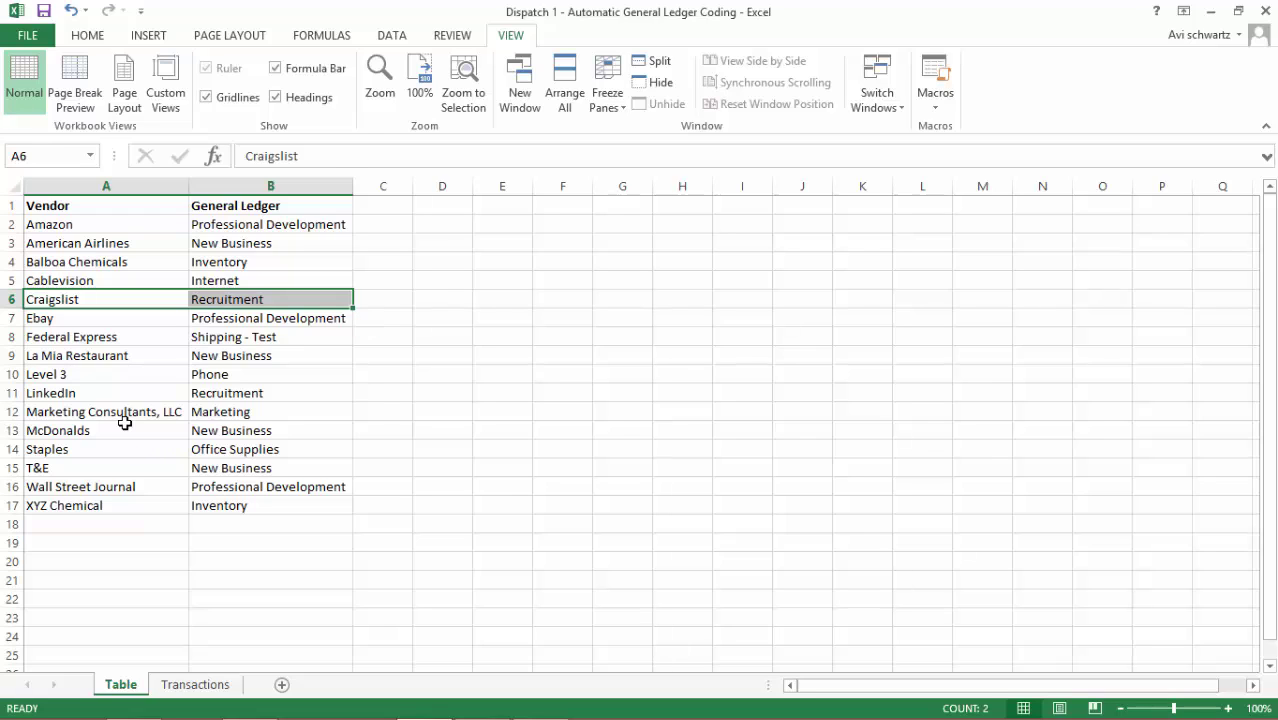
key("Down")
key("Down")
key("Down")
key("Down")
key("shift+Right")
key("Down")
key("Down")
key("Down")
key("Down")
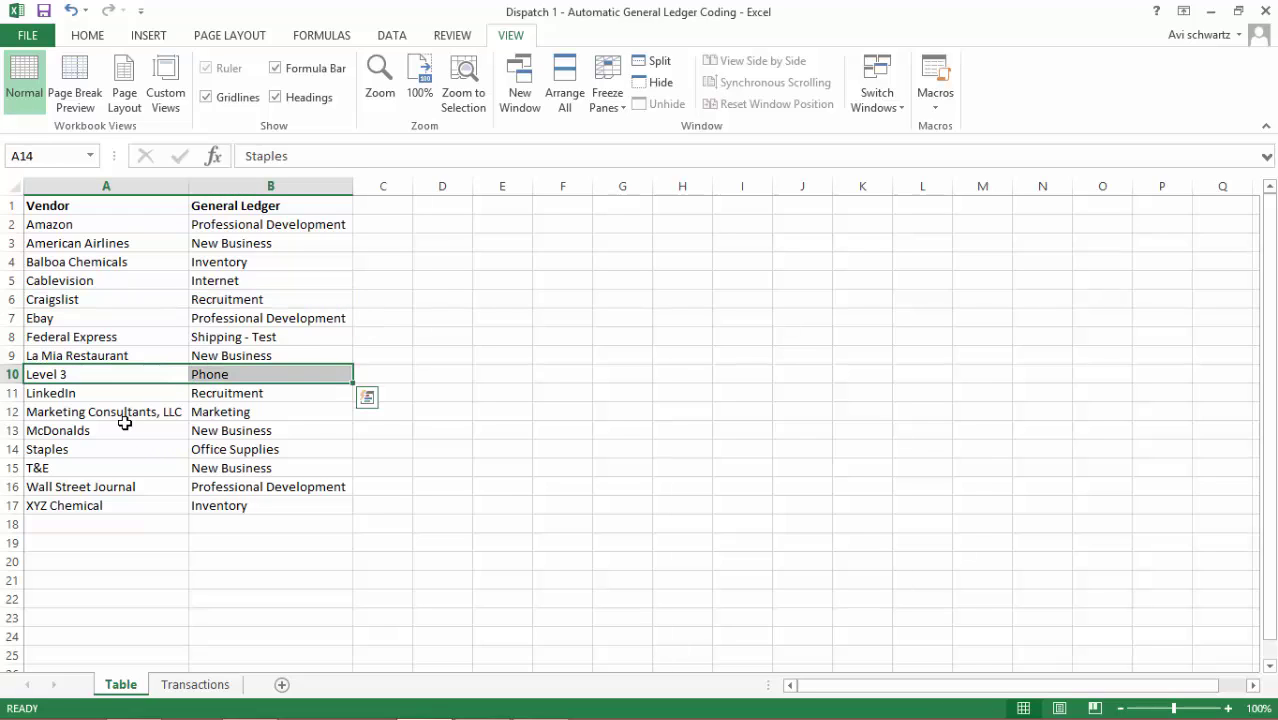
key("shift+Right")
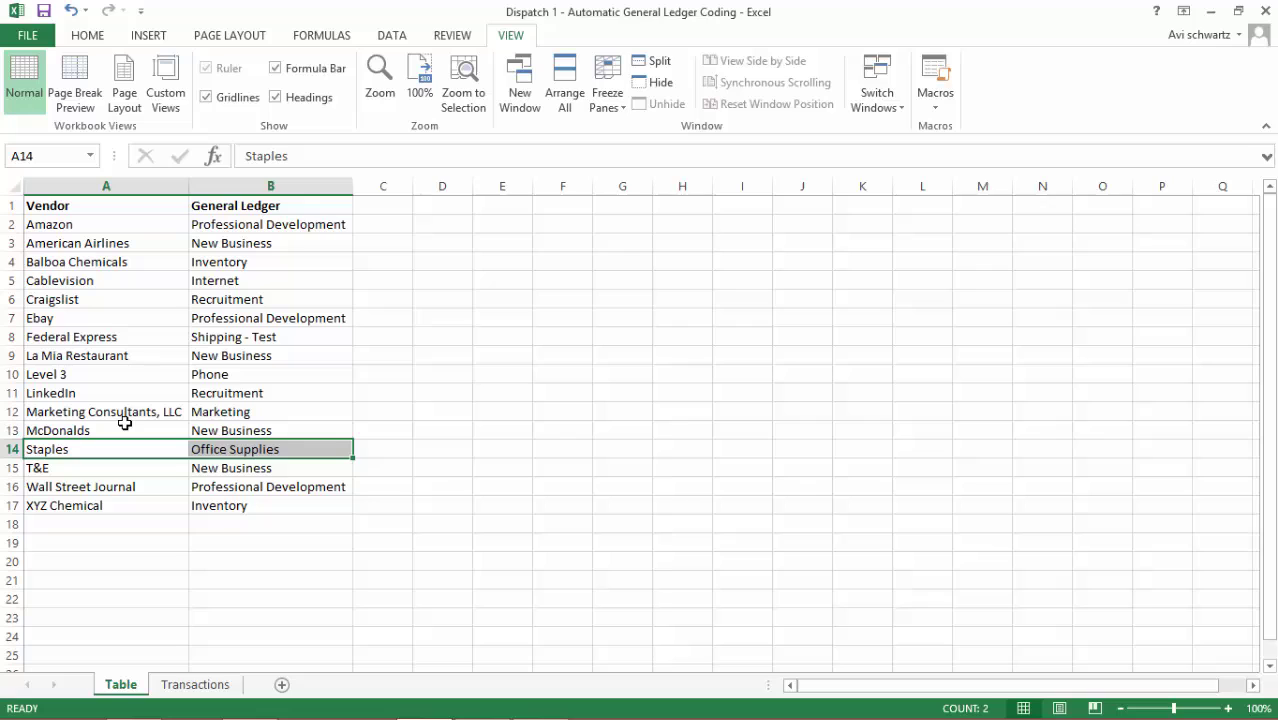
Start a VLOOKUP formula in cell D2 of the Transactions sheet with vendor cell B2 as the lookup value
key("ctrl+Page_Down")
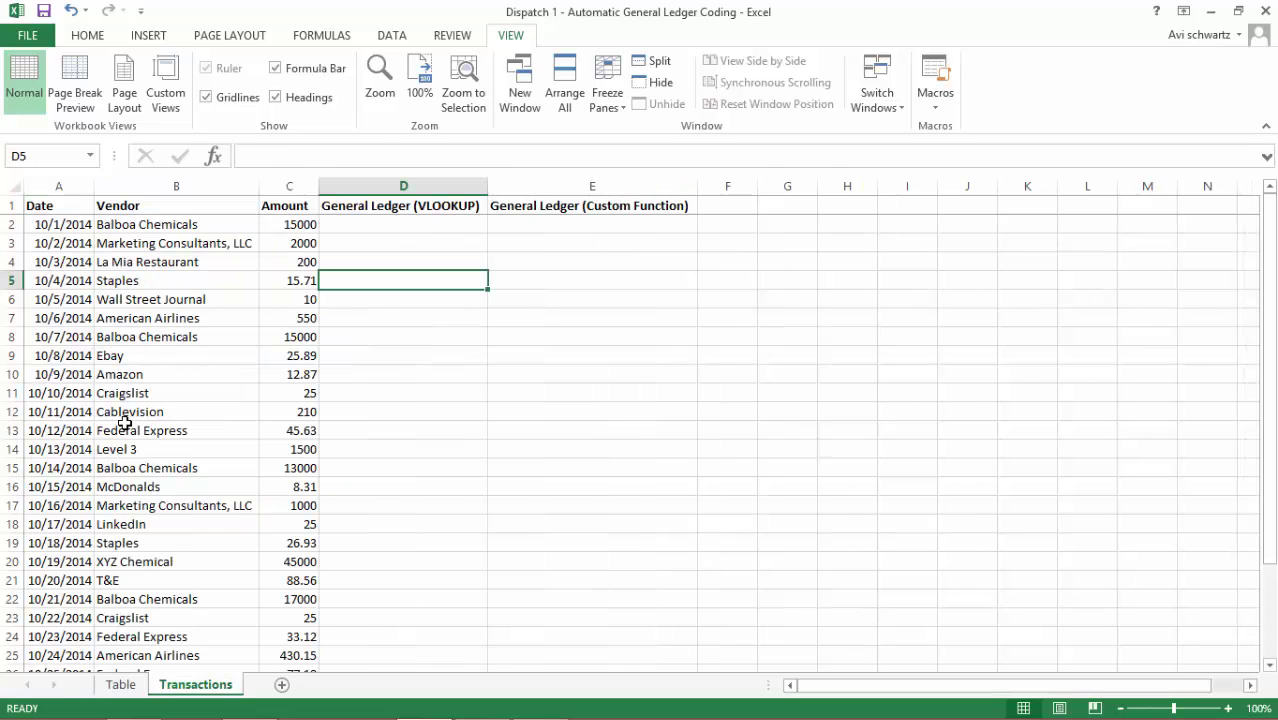
key("Up")
key("Up")
key("Up")
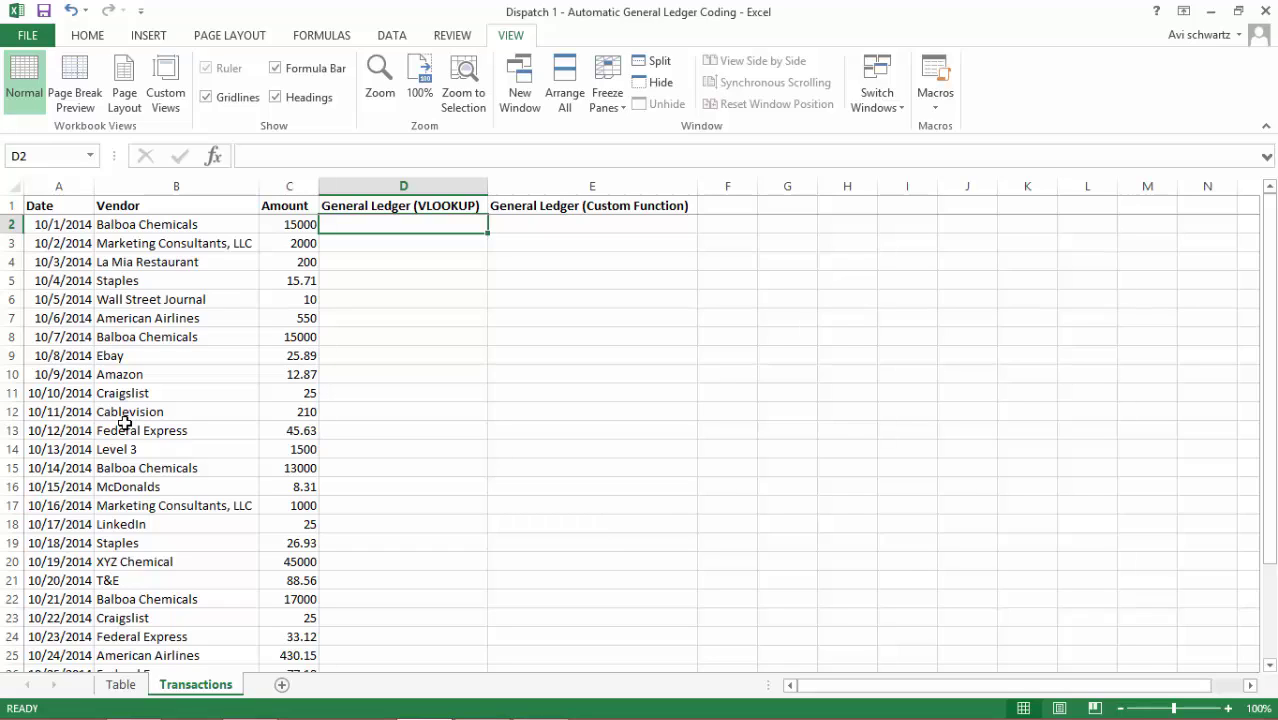
type("=vlo")
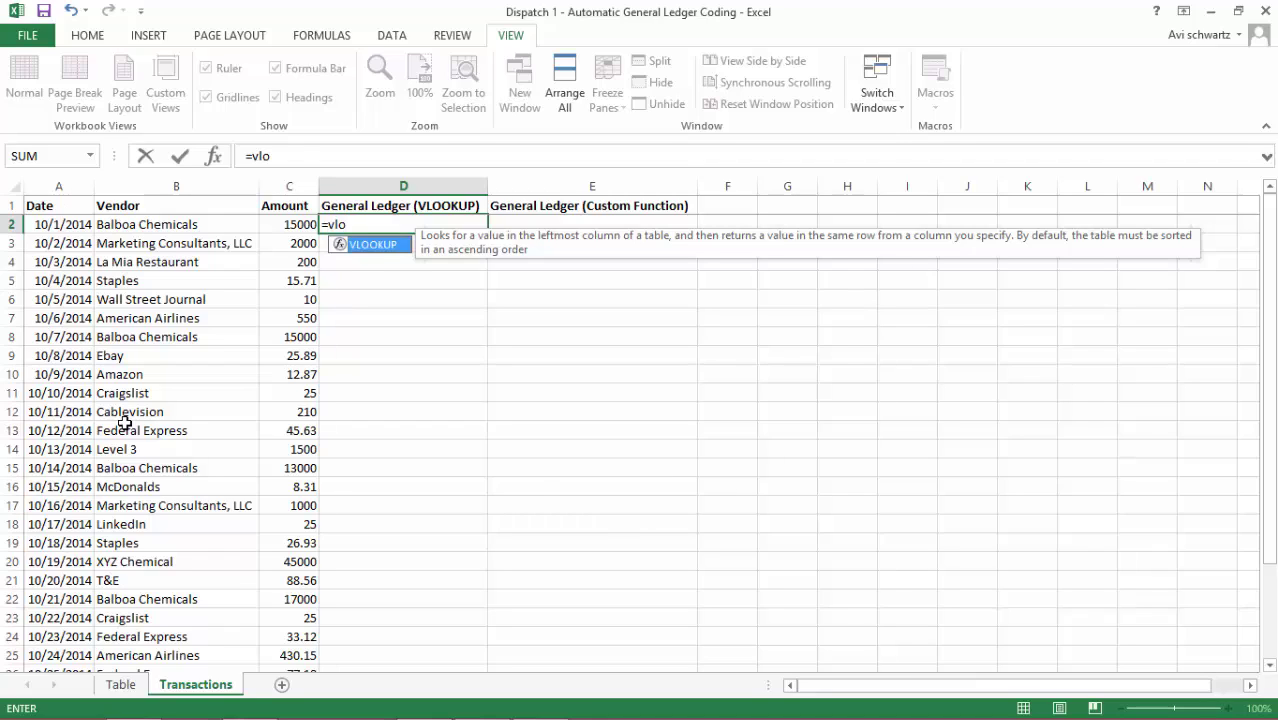
key("Tab")
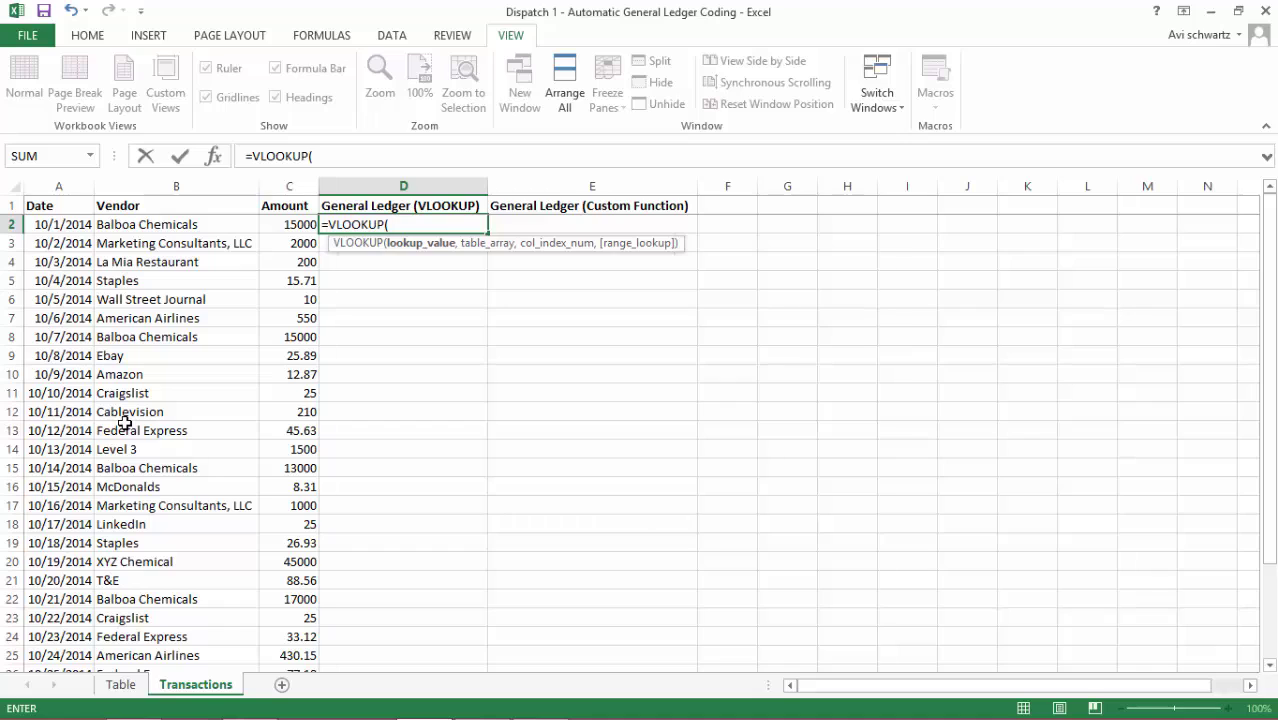
key("Left")
key("Left")
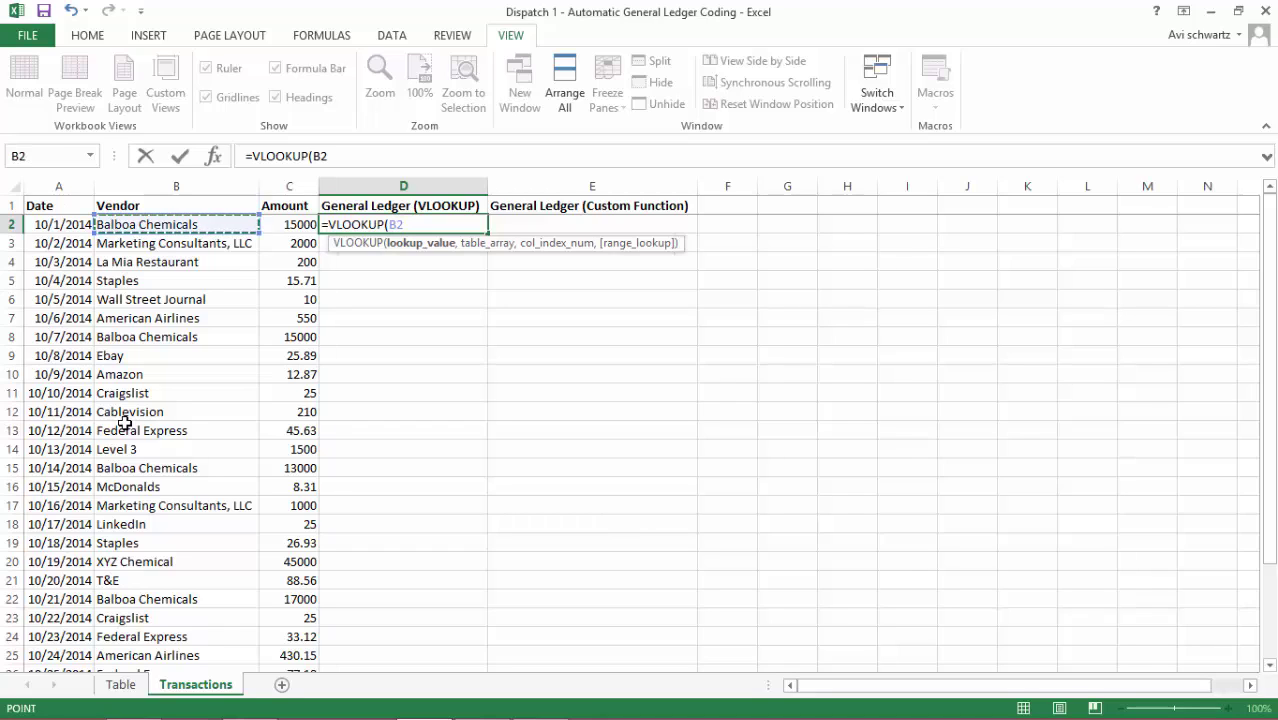
type(",")
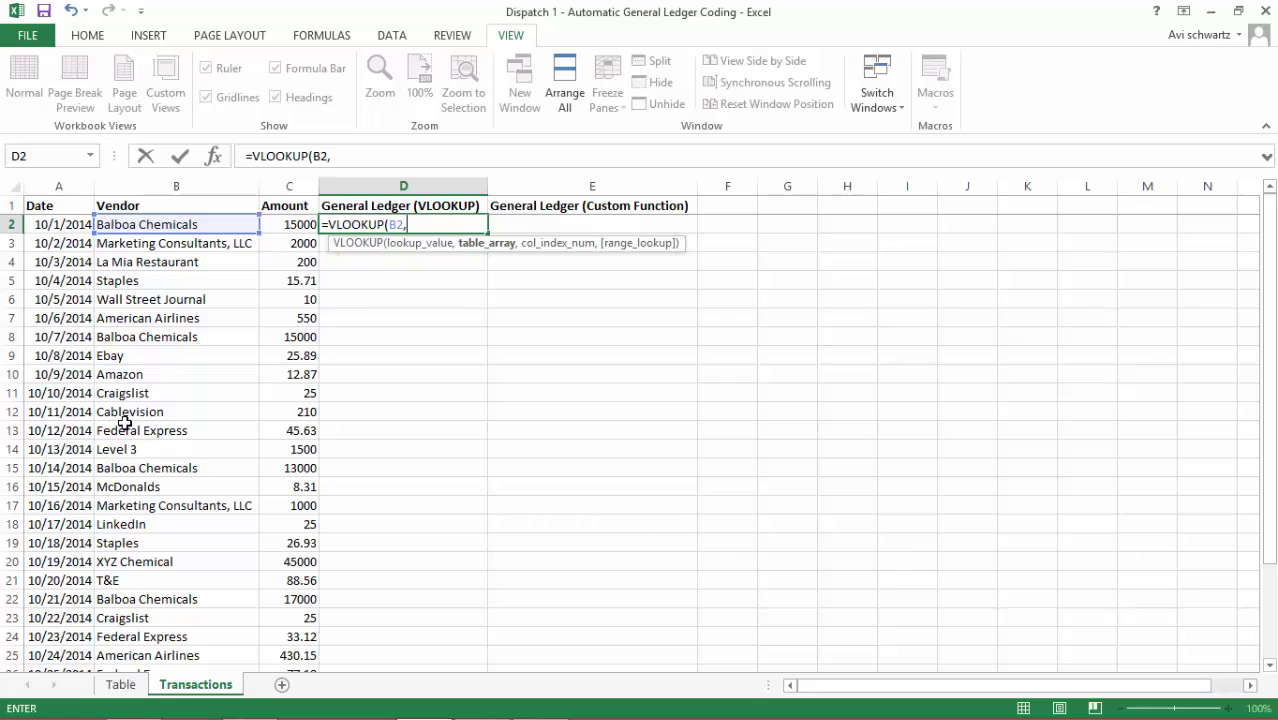
Set the VLOOKUP table array to the range A1:B17 on the Table sheet
key("ctrl+Page_Up")
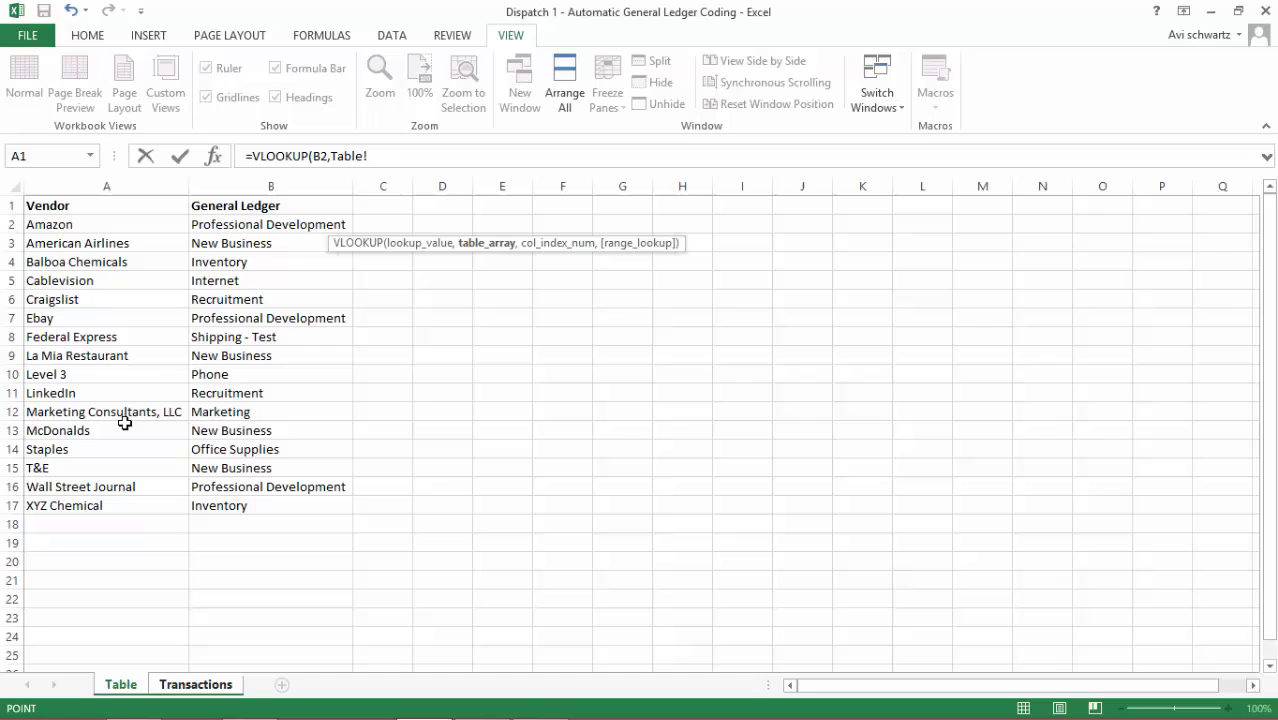
key("Up")
key("shift+Down")
key("shift+Down")
key("shift+Right")
key("shift+Down")
key("shift+Down")
key("shift+Down")
key("shift+Down")
key("shift+Down")
key("shift+Down")
key("shift+Down")
key("shift+Down")
key("shift+Down")
key("shift+Down")
key("shift+Down")
key("shift+Down")
key("shift+Down")
key("shift+Down")
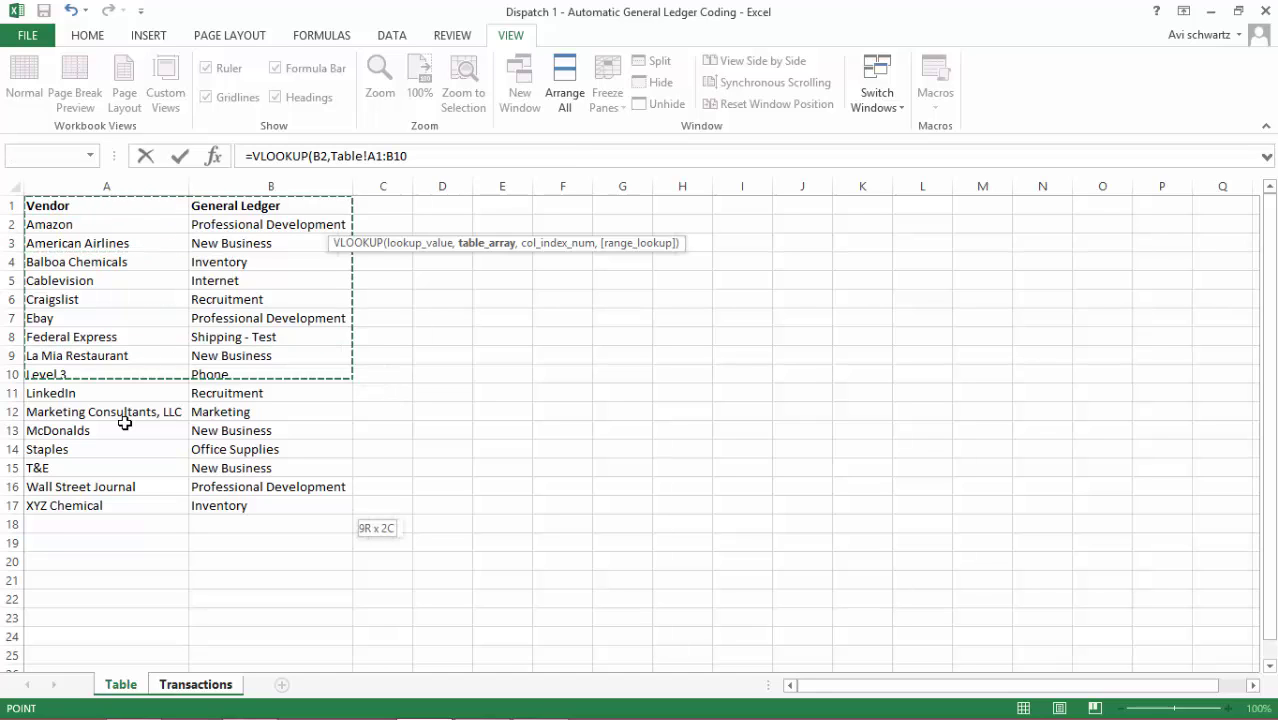
key("F2")
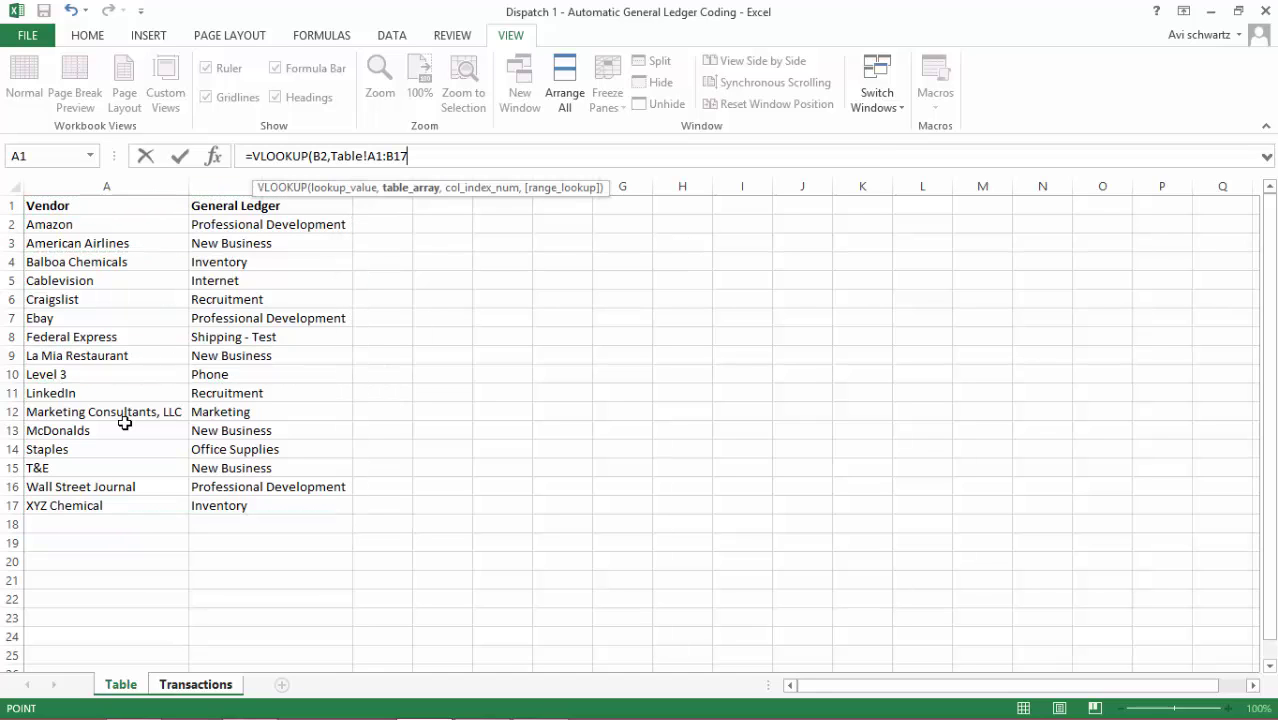
type(",")
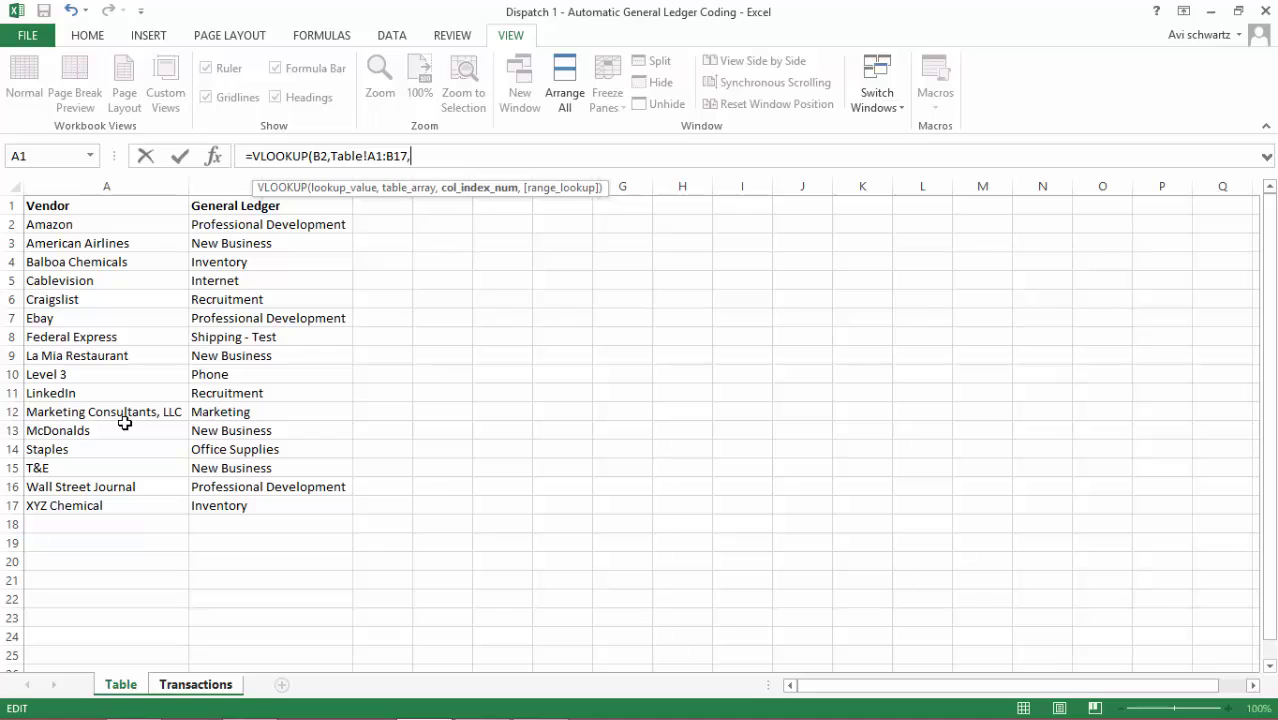
Make the table array reference absolute as $A$1:$B$17 in the formula
key("Left")
key("Left")
key("Left")
key("Left")
key("Left")
key("Left")
key("Left")
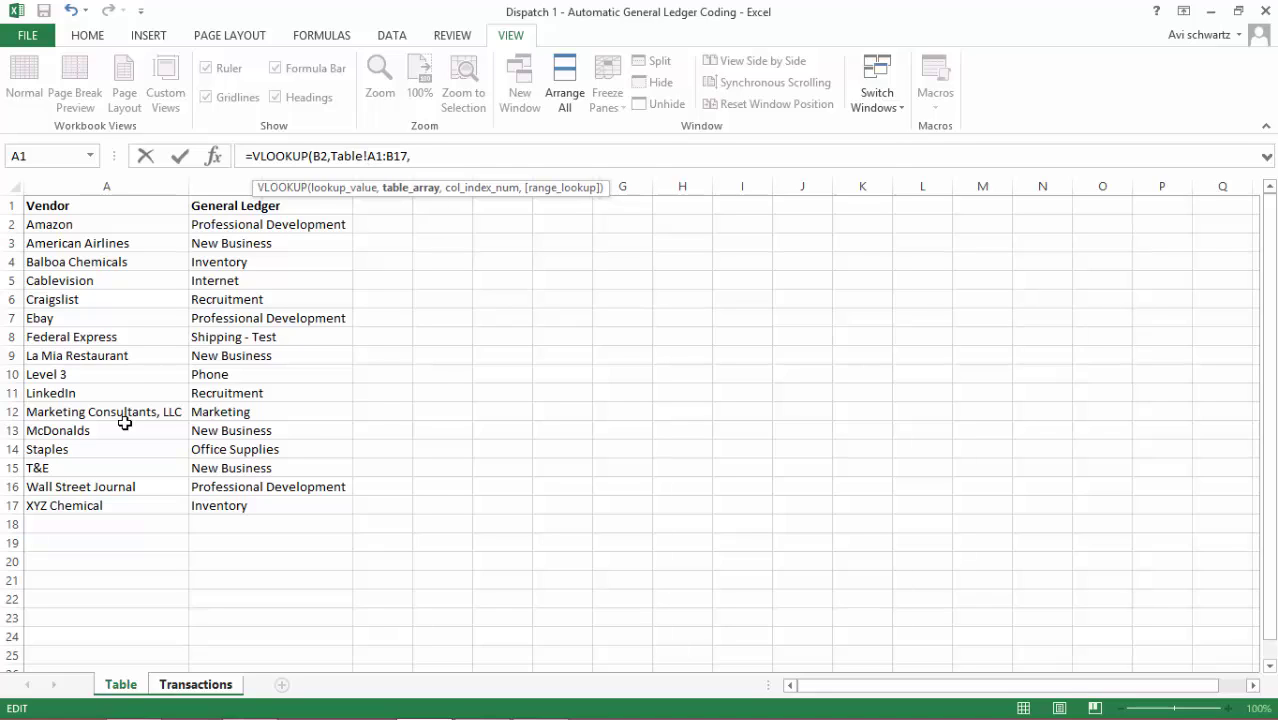
type("$")
key("Right")
type("$")
key("Right")
key("Right")
type("$")
key("Right")
type("$")
key("End")
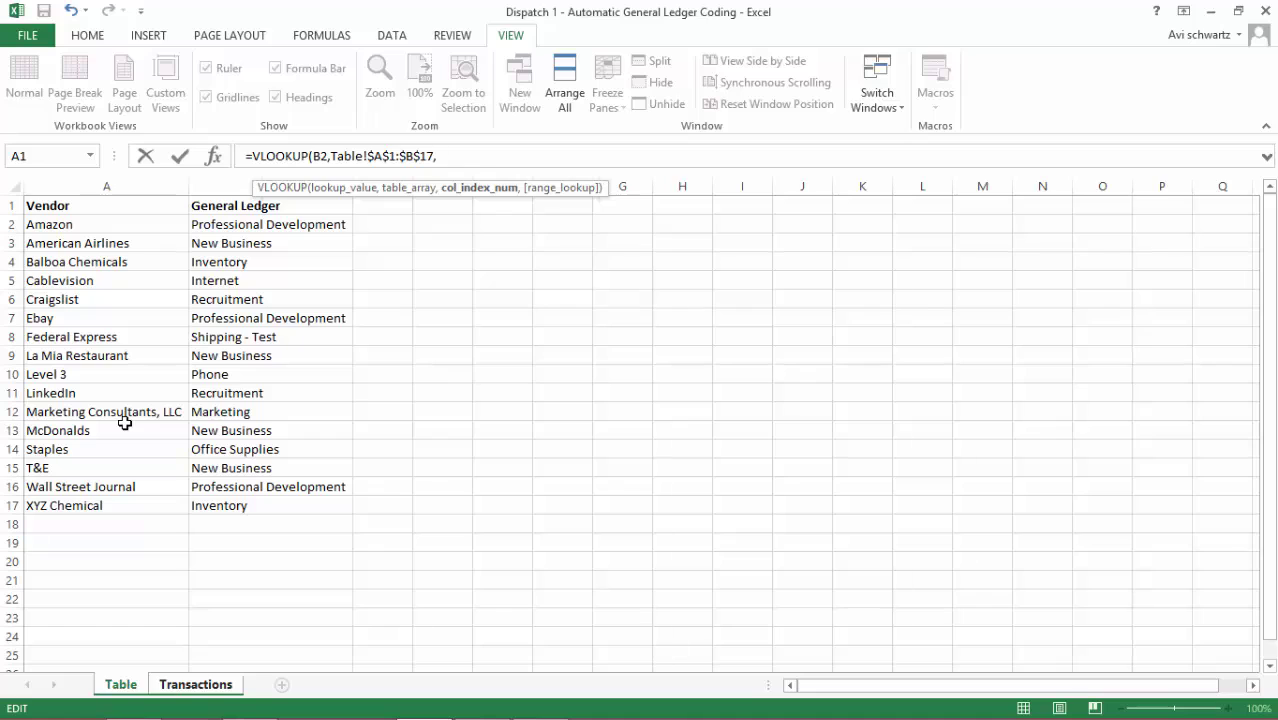
Complete the VLOOKUP with column index 2 and FALSE for an exact match, and enter the formula
type("2,")
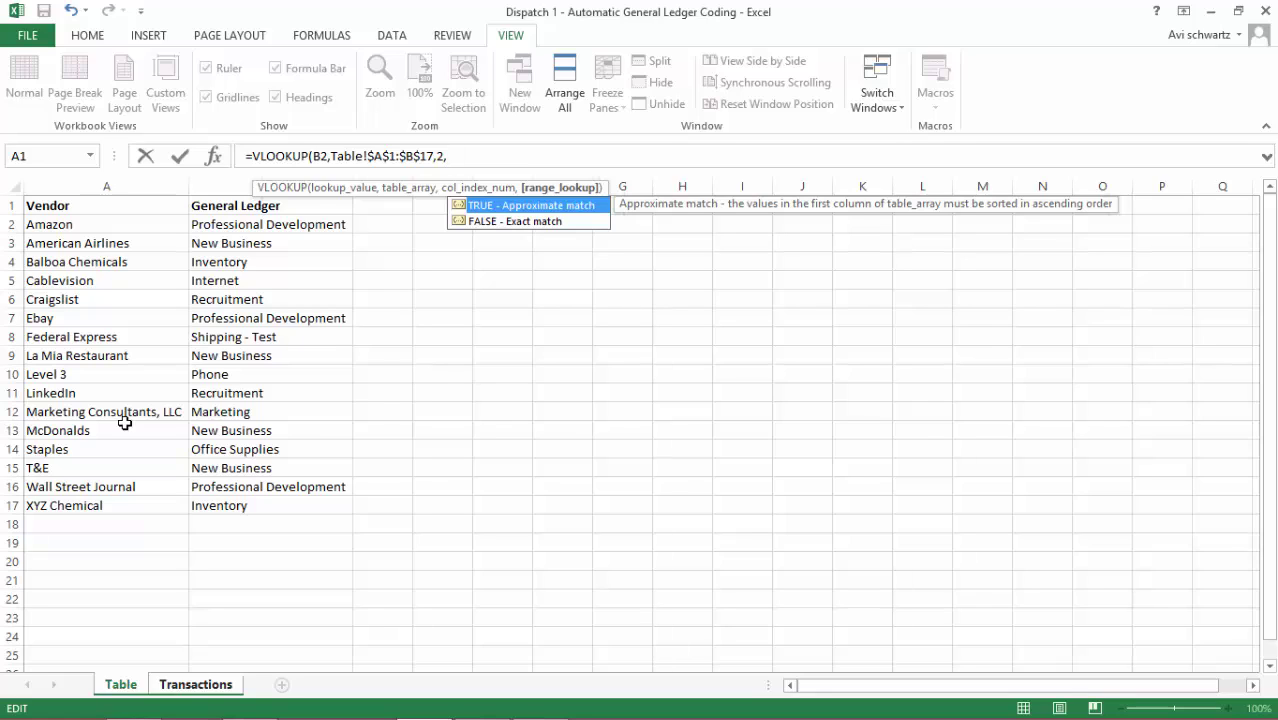
type("false)")
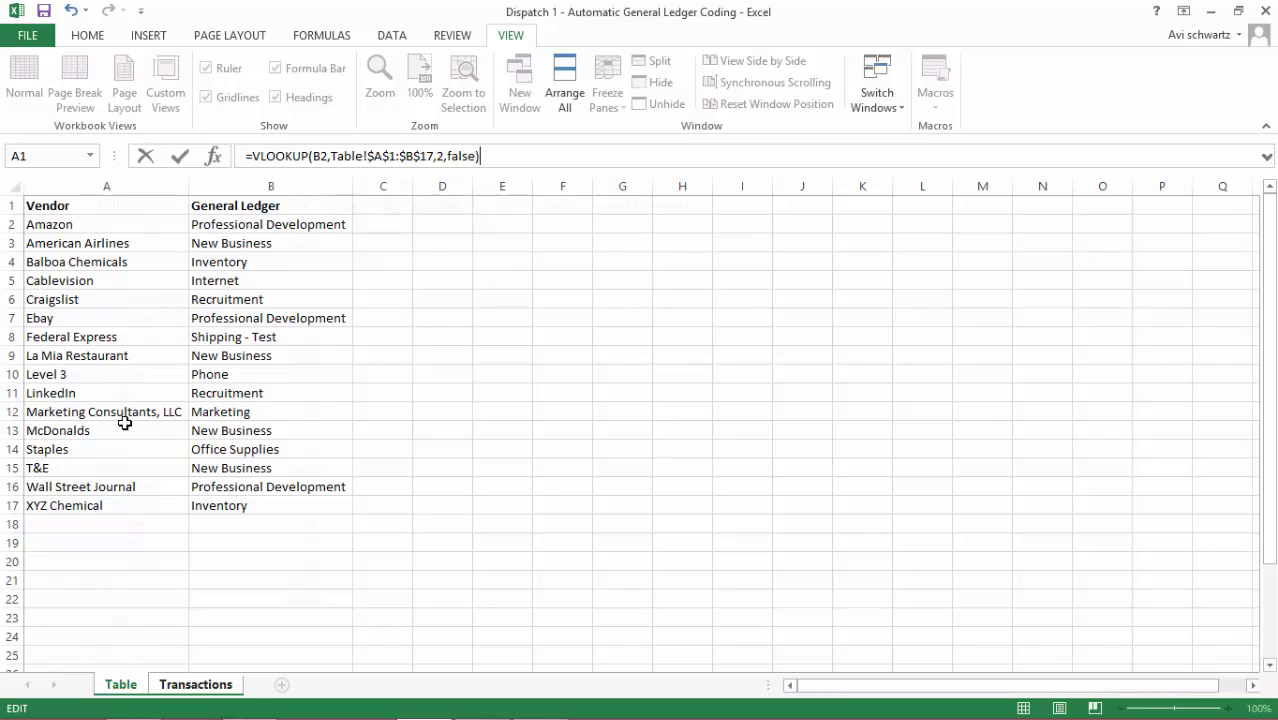
key("Return")
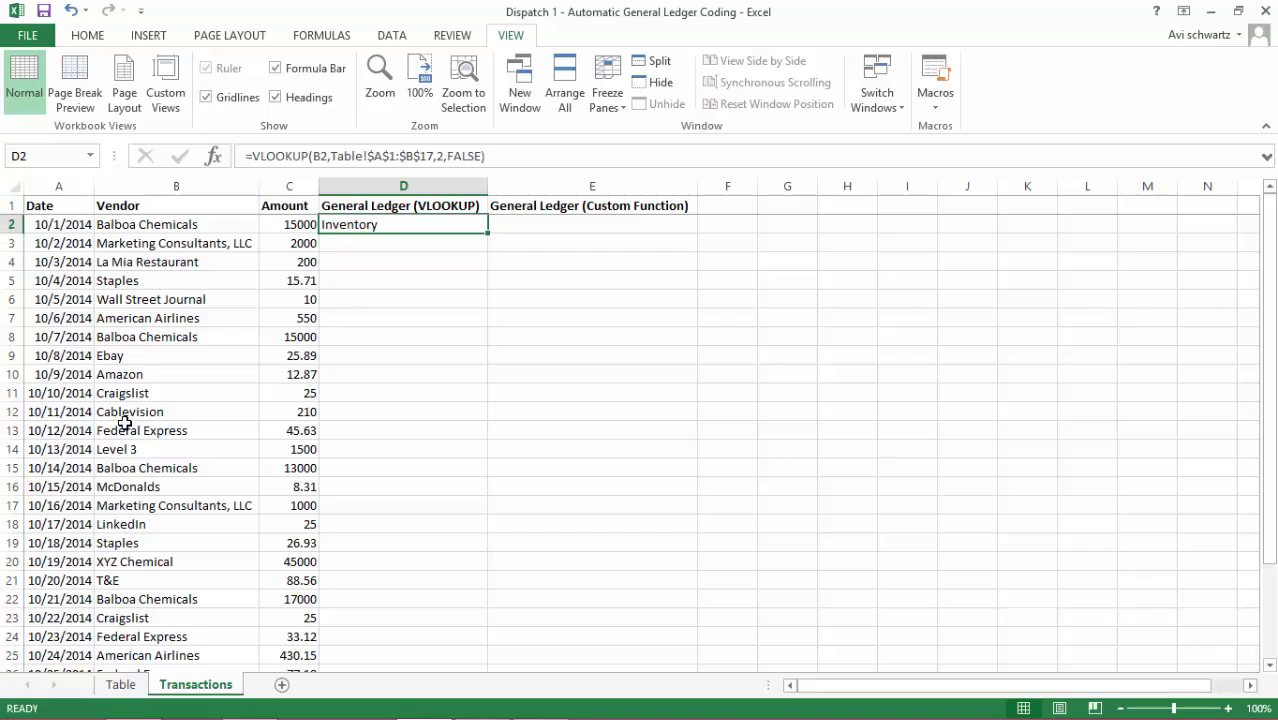
Check the D2 result against the Balboa Chemicals row on the Table sheet
key("Left")
key("Left")
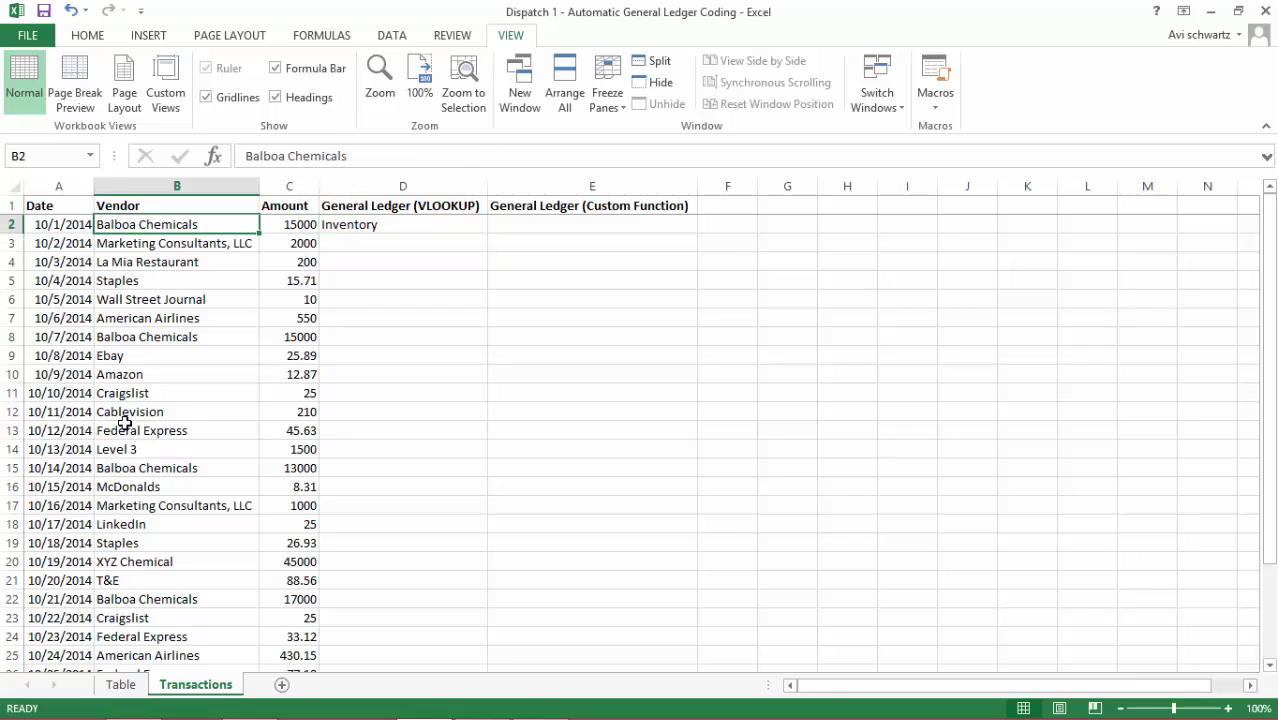
key("ctrl+Page_Up")
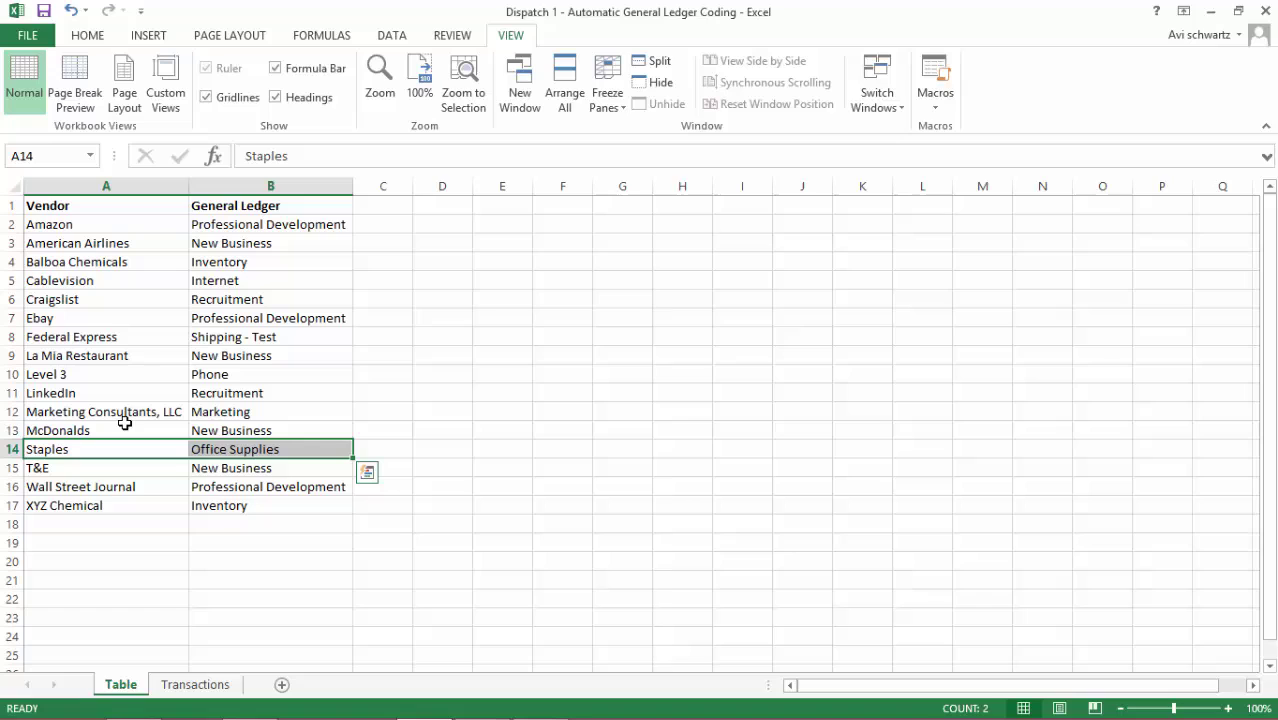
key("Up")
key("Up")
key("Up")
key("Up")
key("Up")
key("Up")
key("Up")
key("Up")
key("Up")
key("Up")
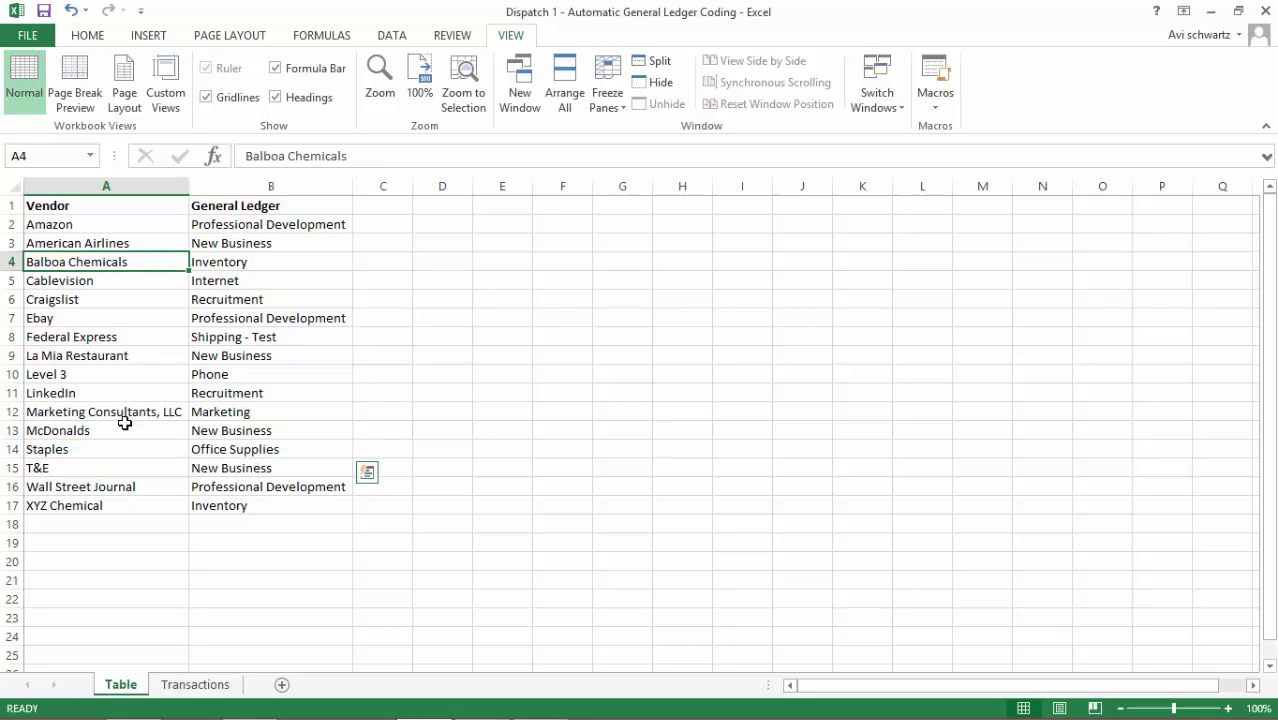
key("shift+Right")
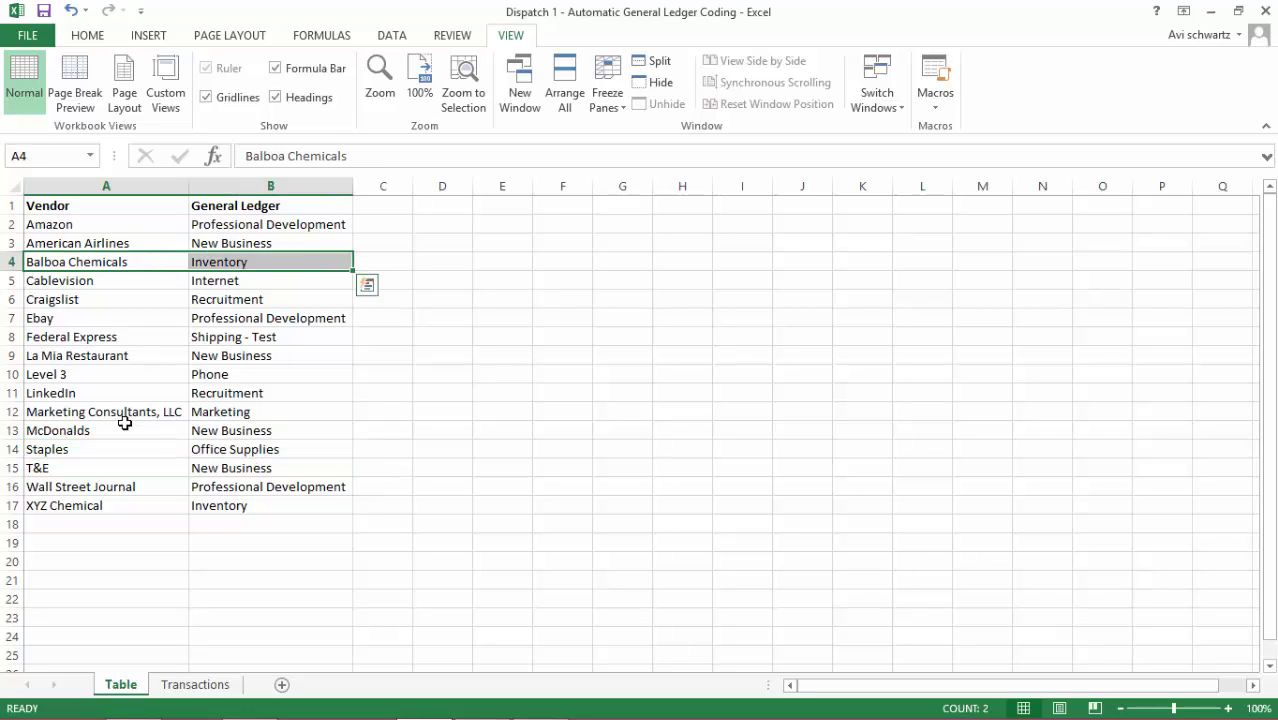
key("ctrl+Page_Down")
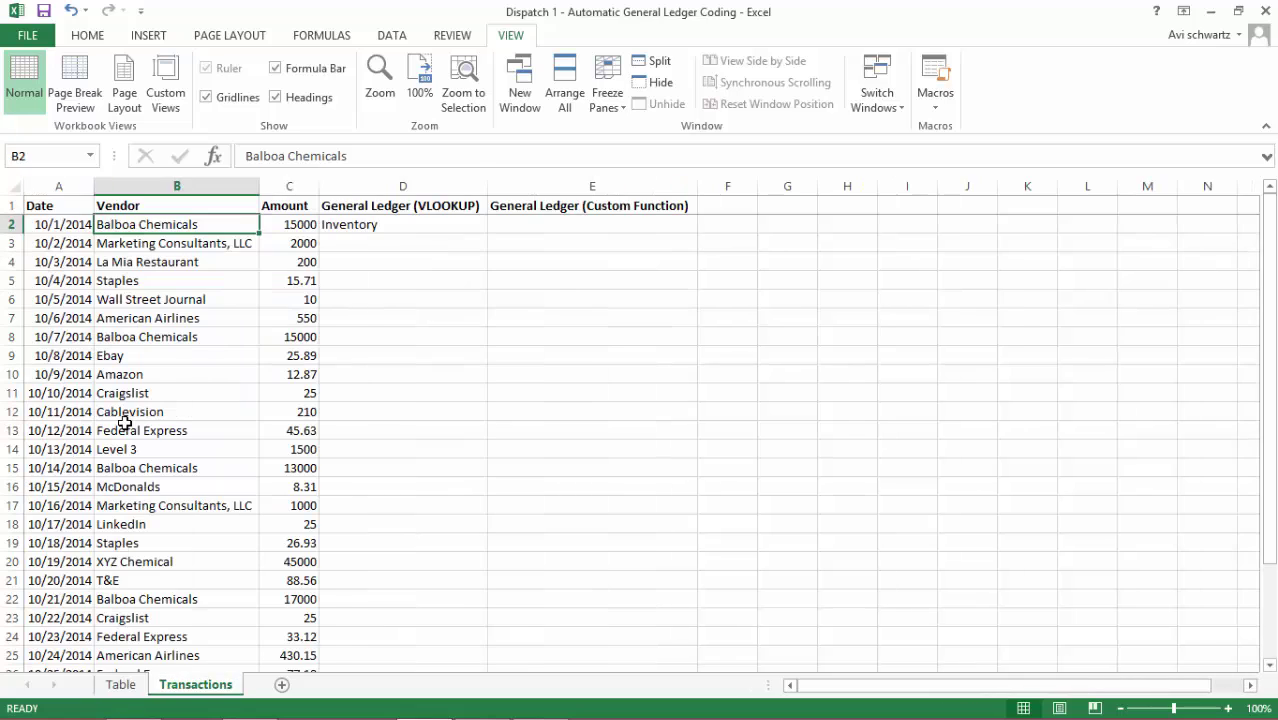
Fill the VLOOKUP formula from D2 down the General Ledger (VLOOKUP) column for all transactions
key("Right")
key("Right")
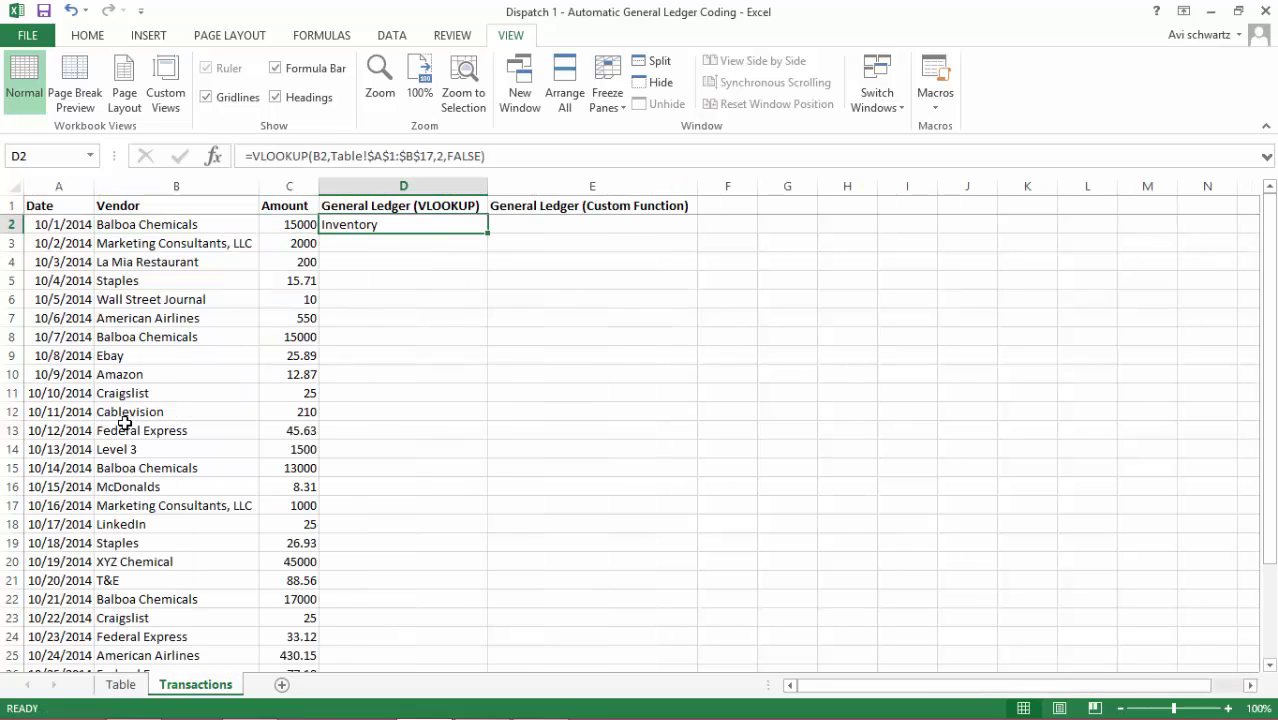
key("ctrl+shift+Down")
key("ctrl+d")
scroll(124, 423, "down", 1)
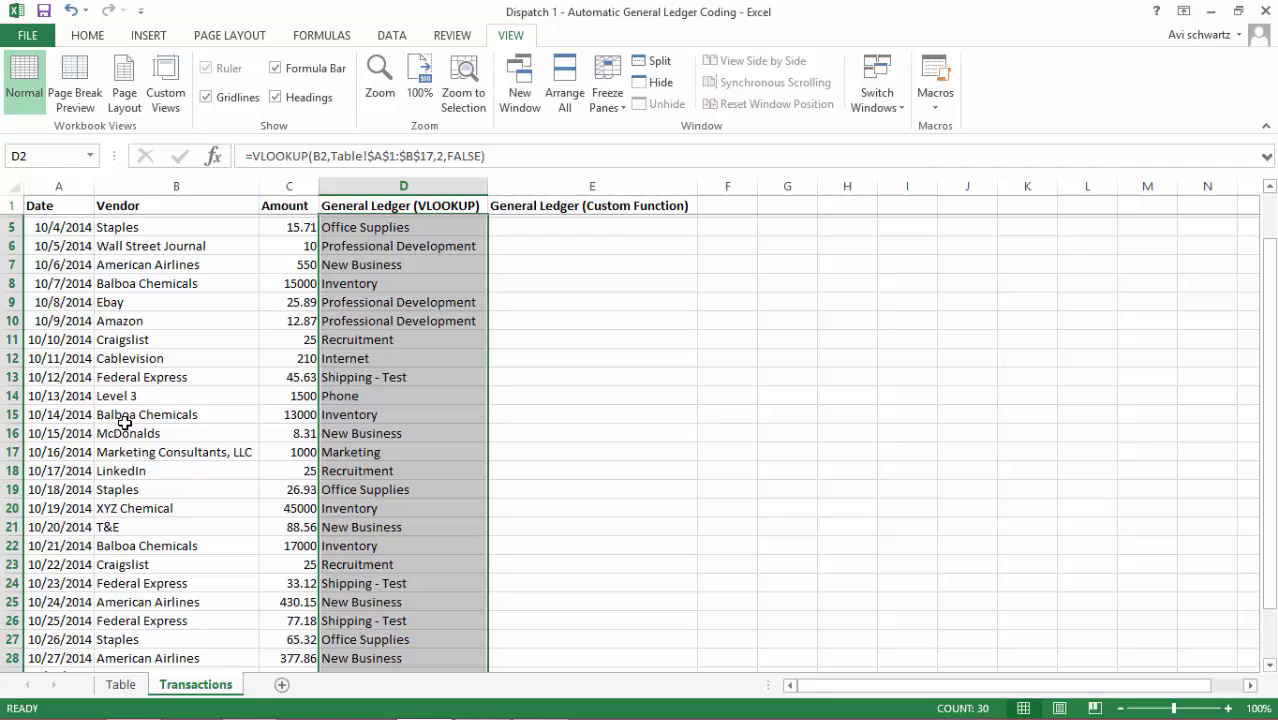
Check the Staples transaction in row 19 against its general ledger entry on the Table sheet
left_click_drag(177, 486, 403, 486)
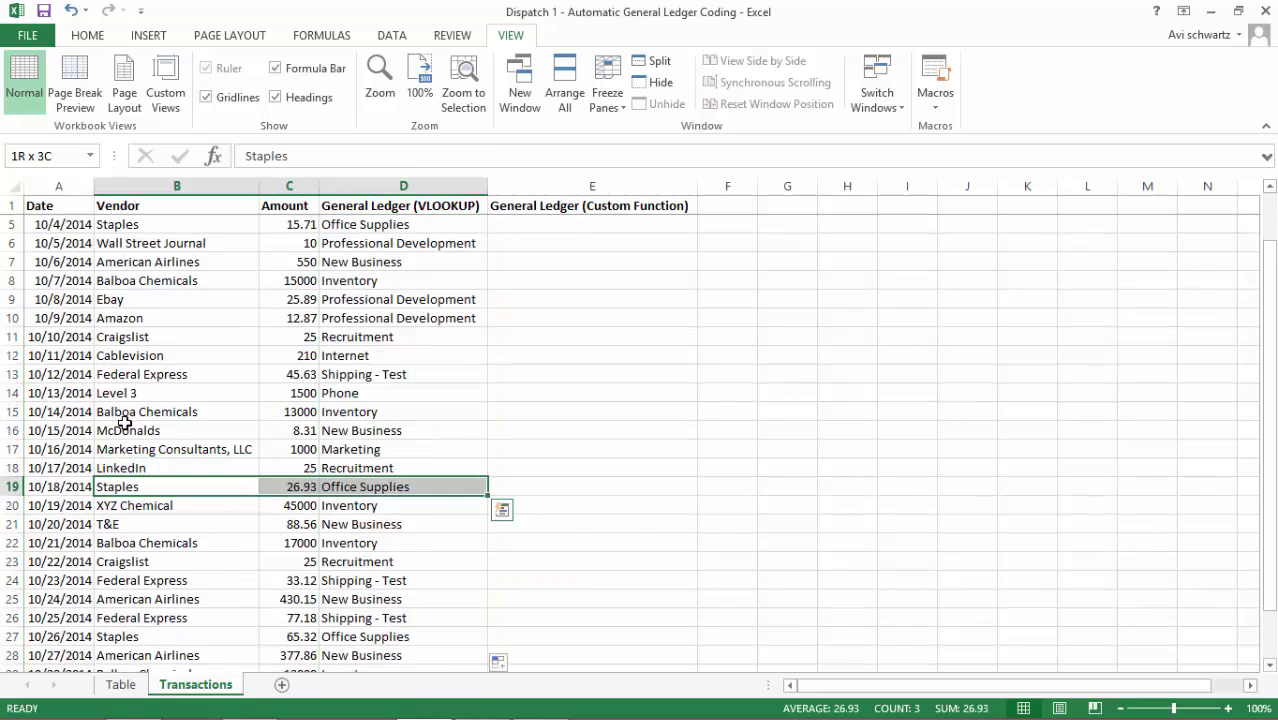
key("ctrl+Page_Up")
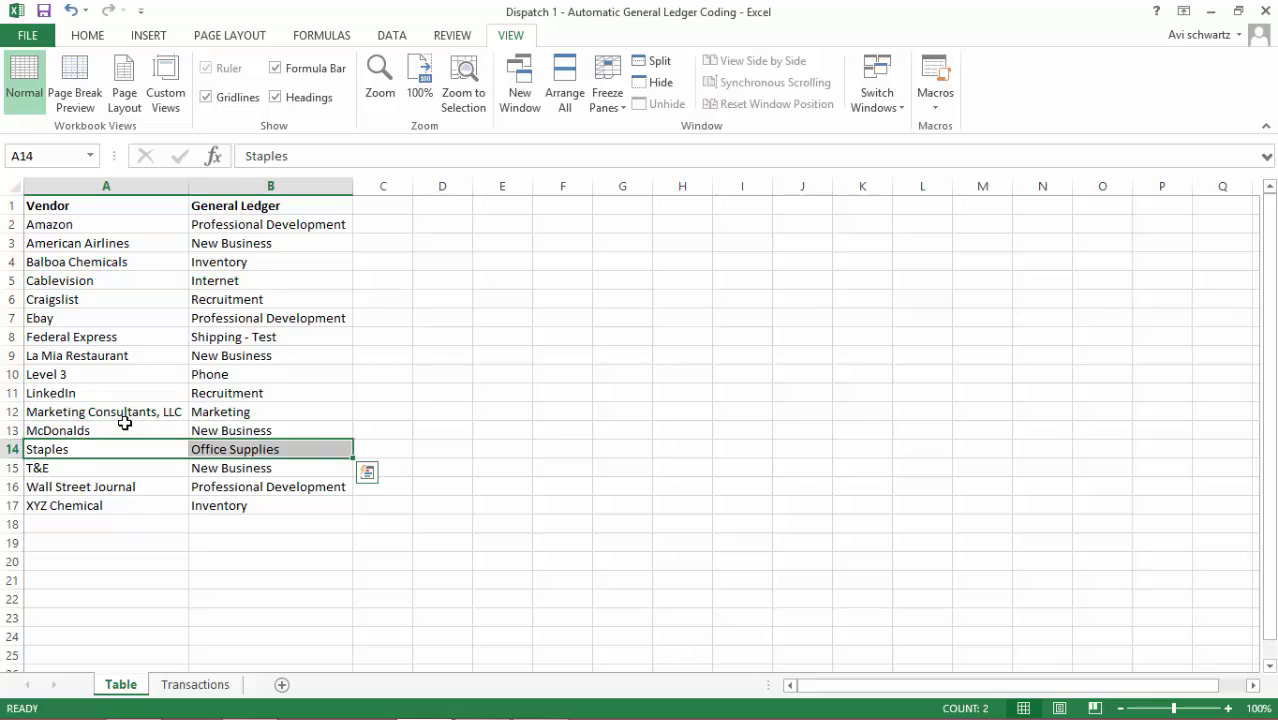
key("ctrl+Page_Down")
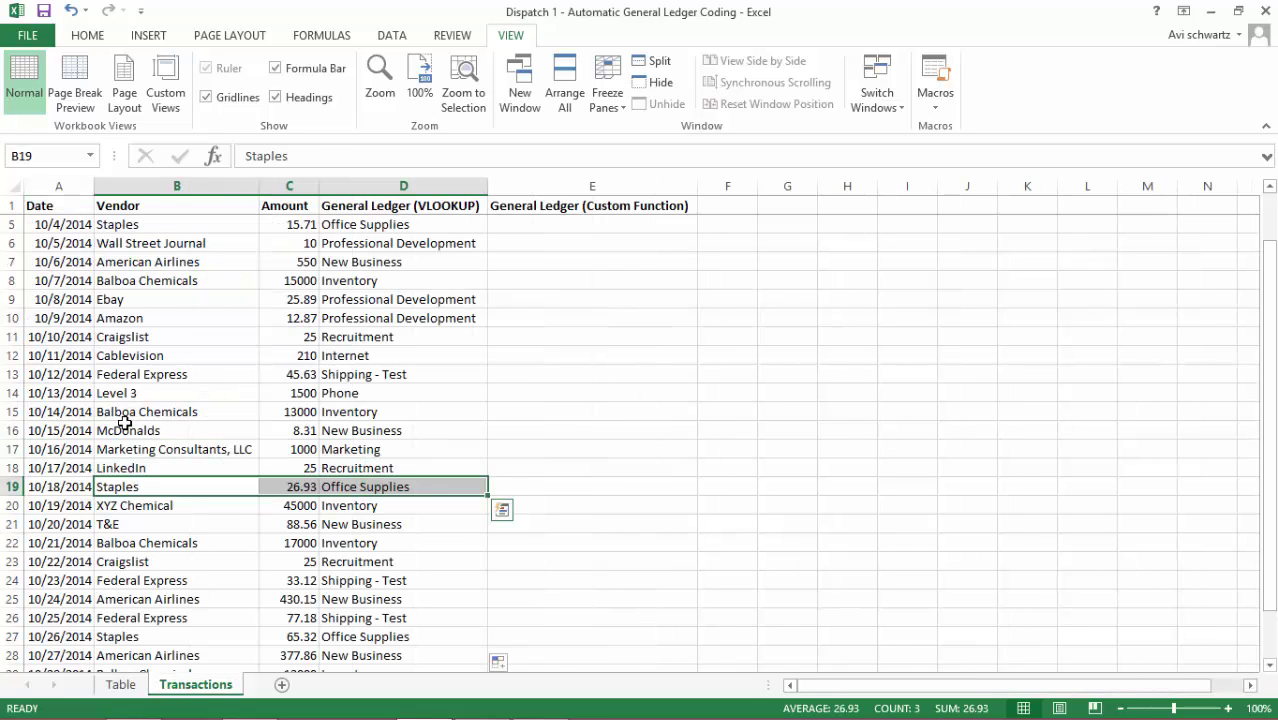
scroll(124, 423, "up", 1)
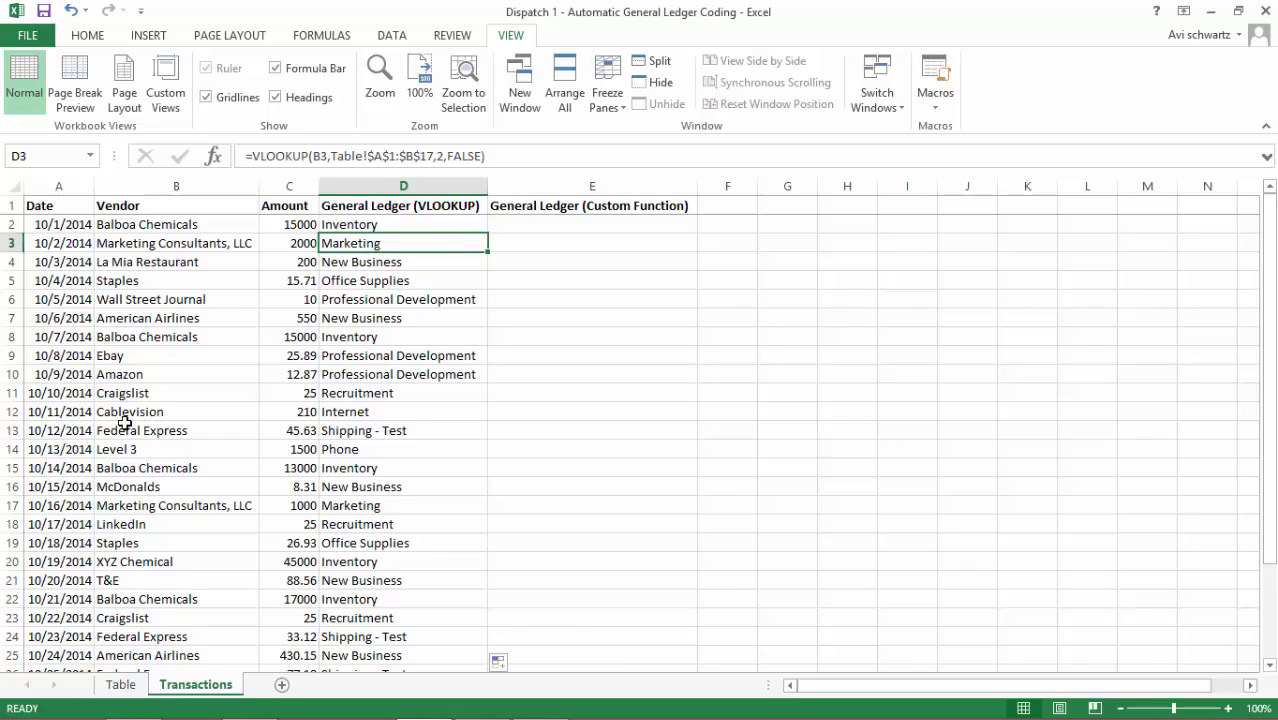
Preview the built-in SUM, MIN and MAX functions in cell G4, leaving the cell empty
key("Right")
key("Right")
key("Right")
key("Down")
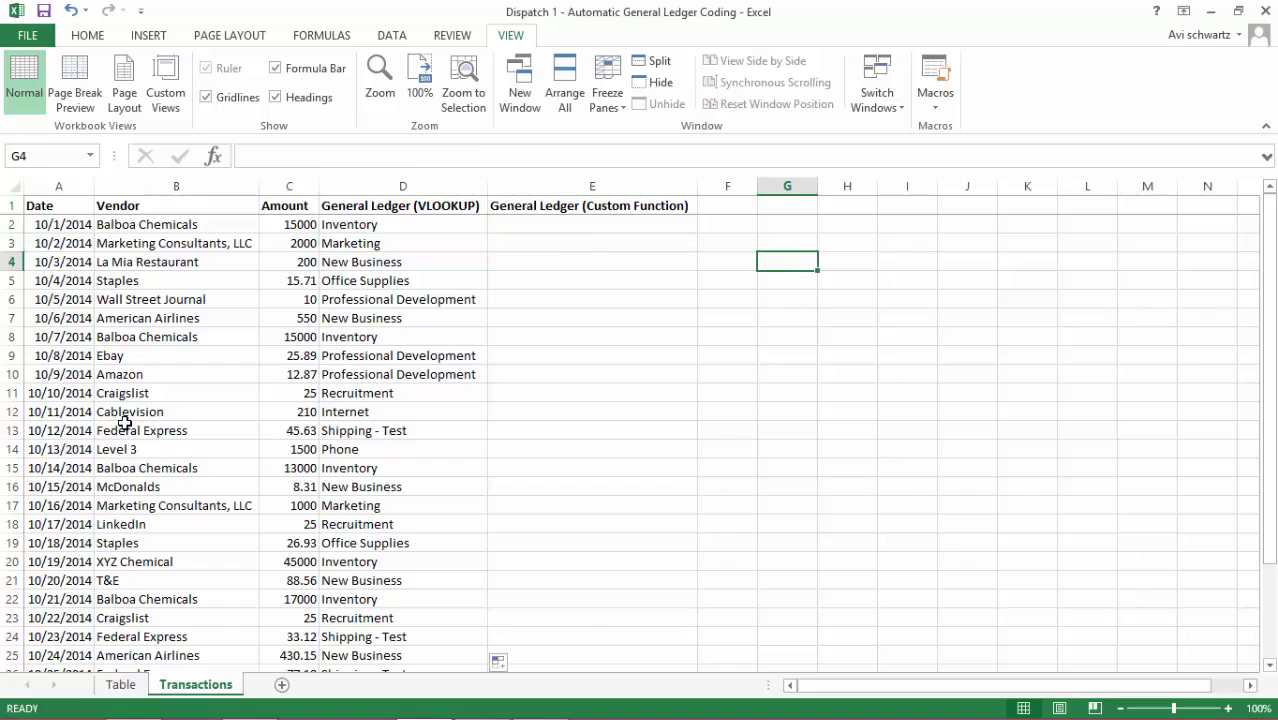
type("=sum")
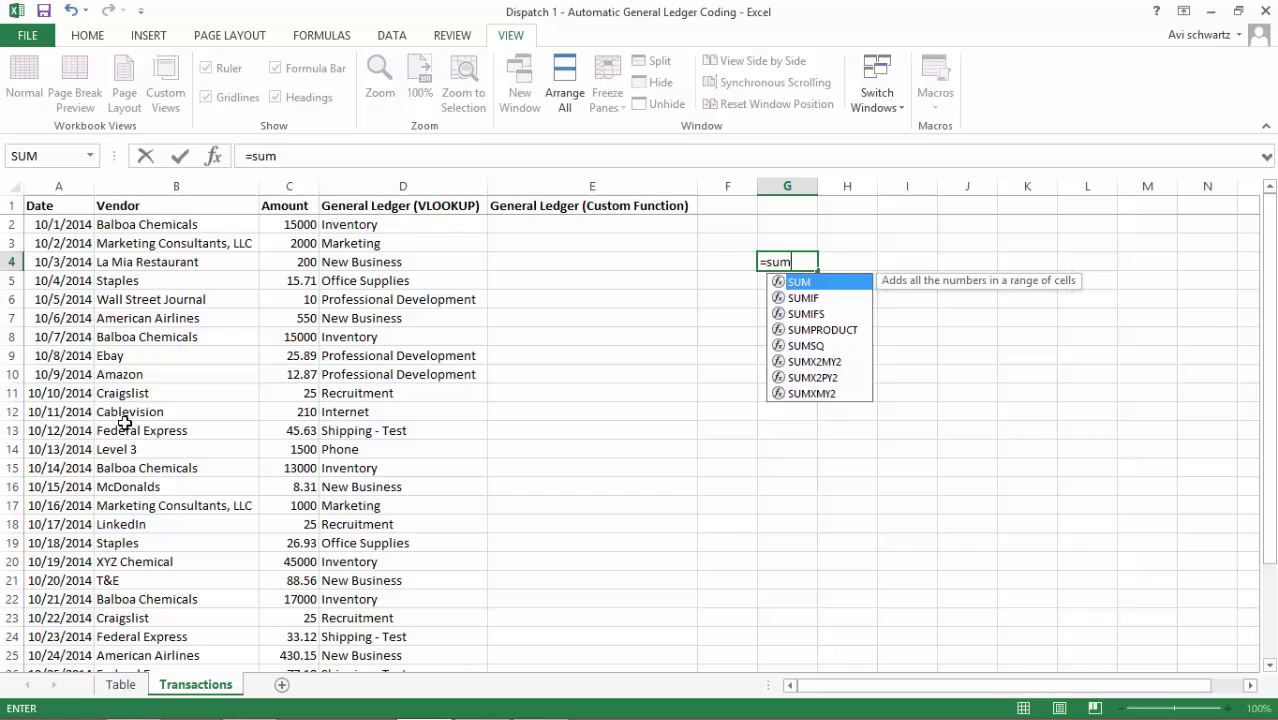
key("BackSpace")
key("BackSpace")
key("BackSpace")
type("min")
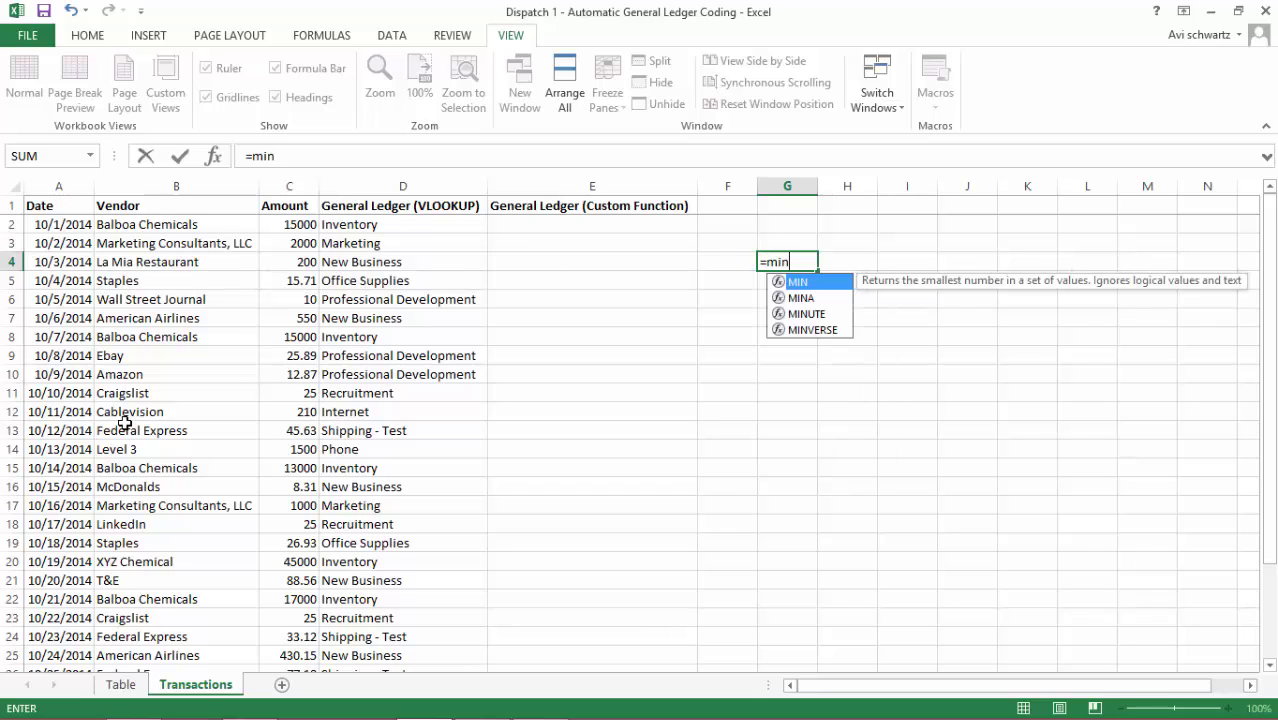
key("BackSpace")
key("BackSpace")
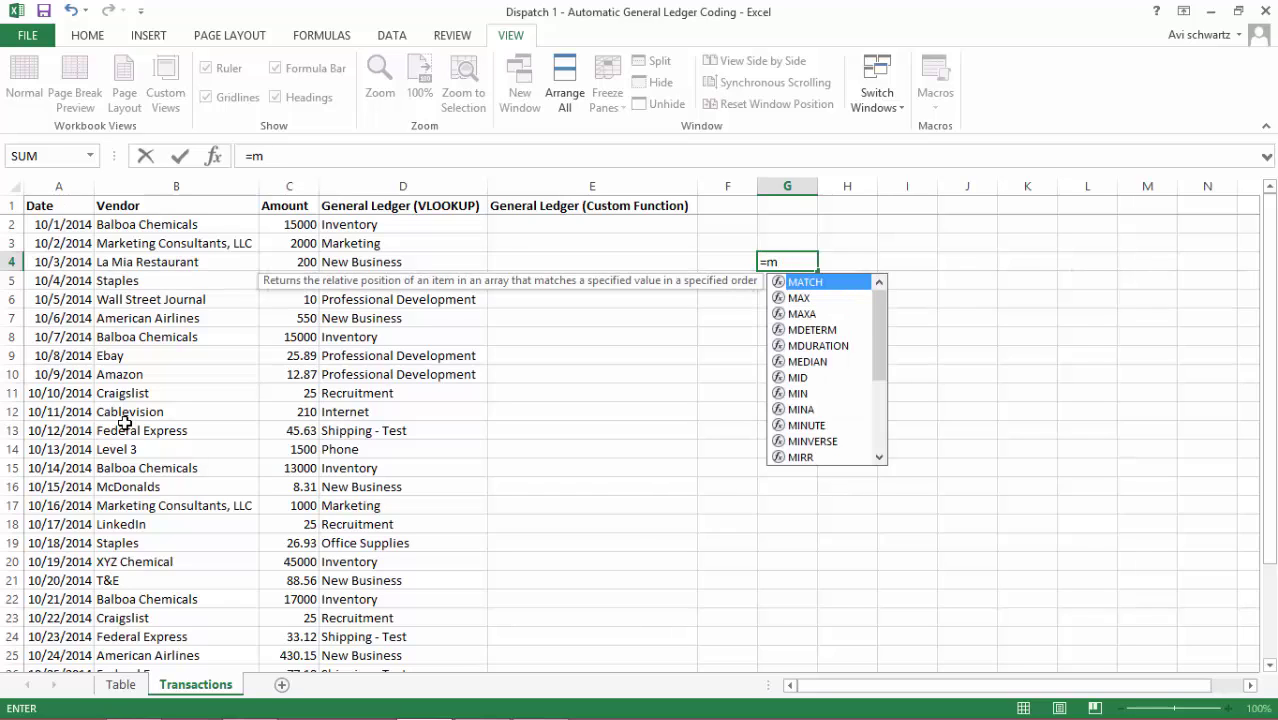
type("ax")
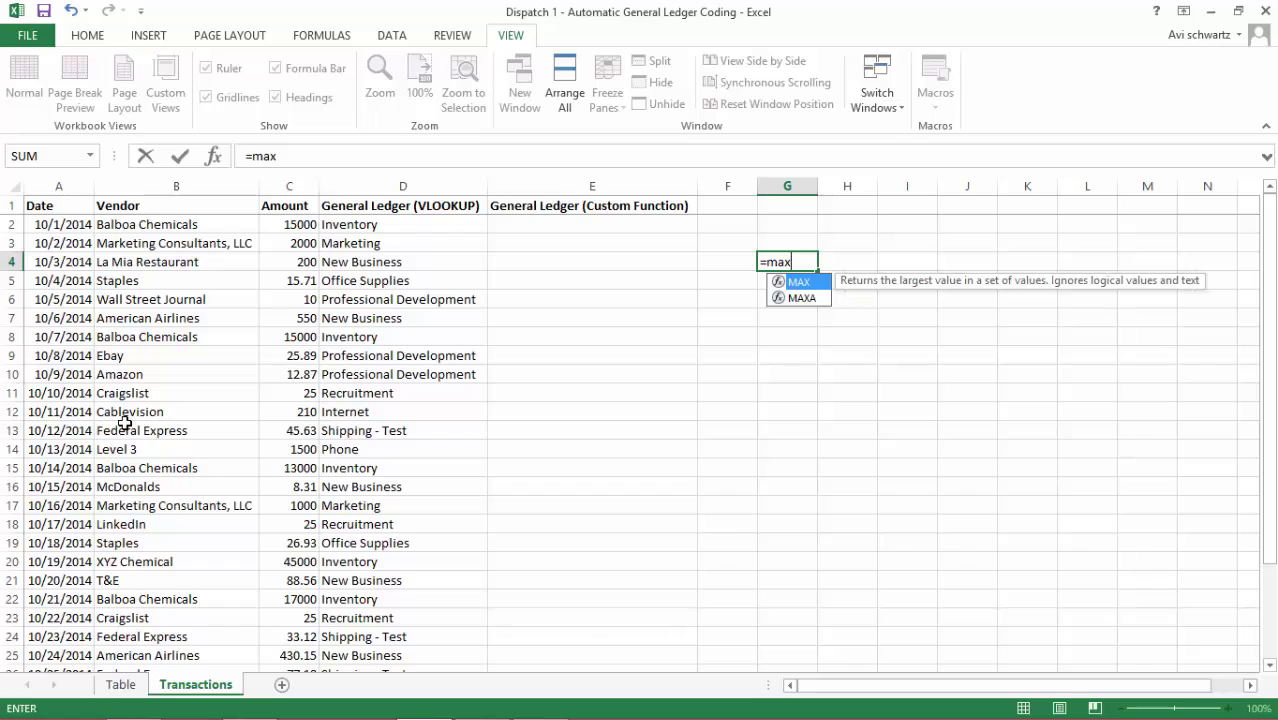
key("BackSpace")
key("BackSpace")
key("BackSpace")
key("BackSpace")
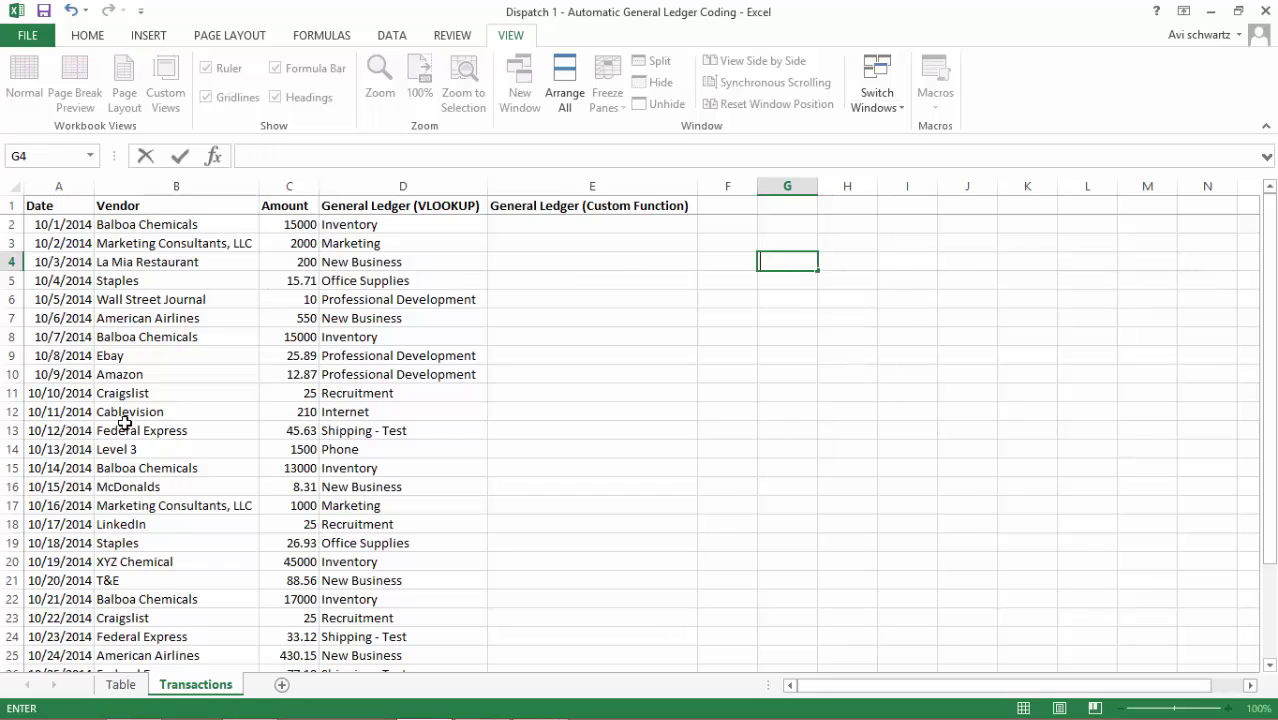
key("Tab")
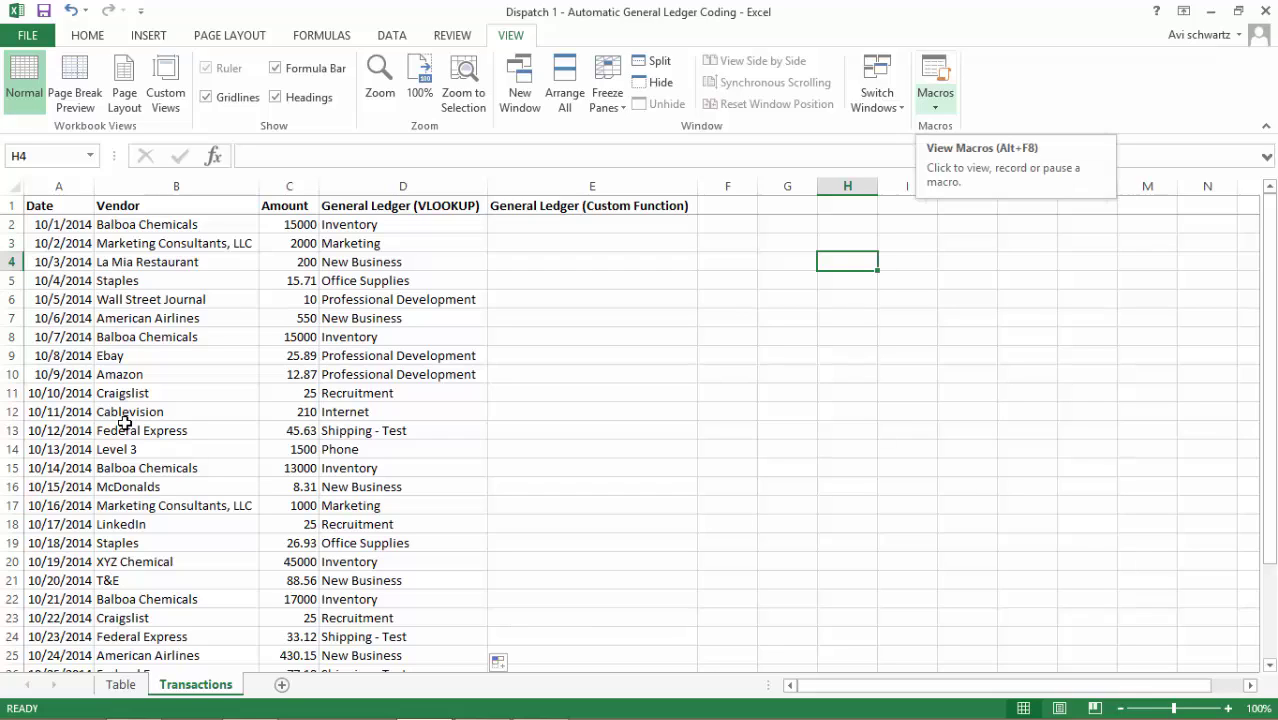
Step into the Presentation macro to open its code module in the Visual Basic editor
left_click(935, 90)
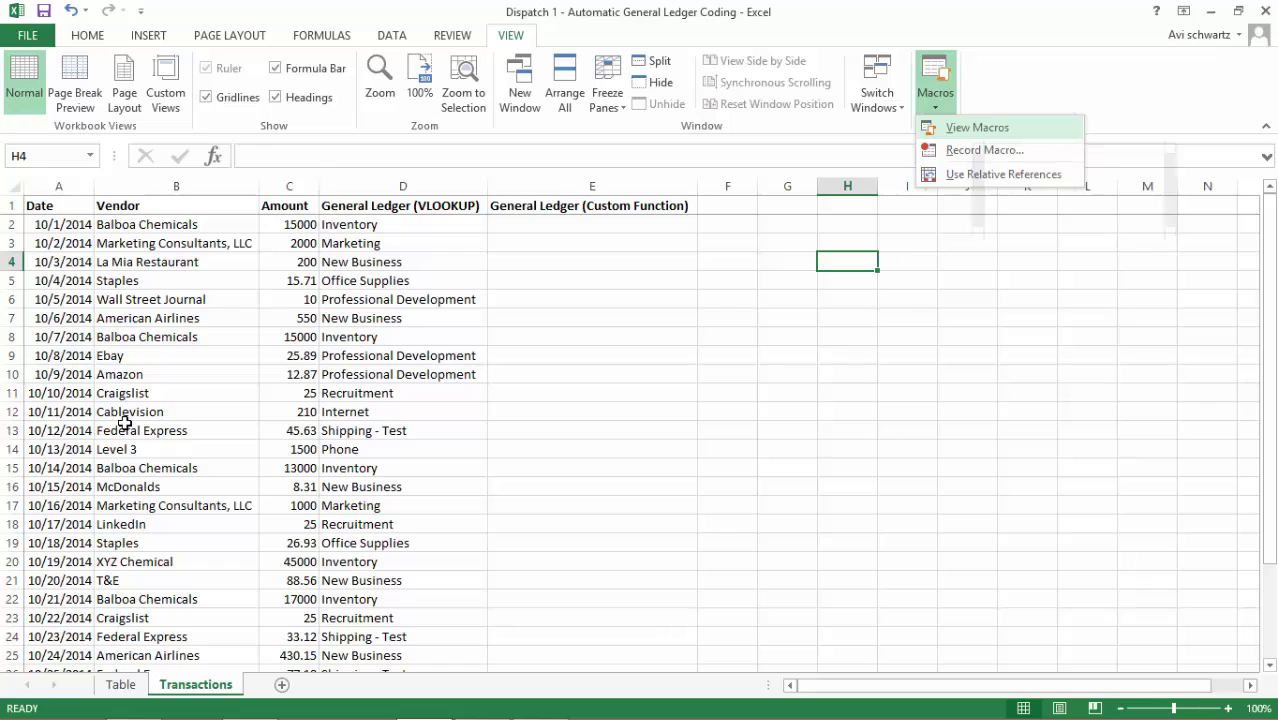
left_click(977, 127)
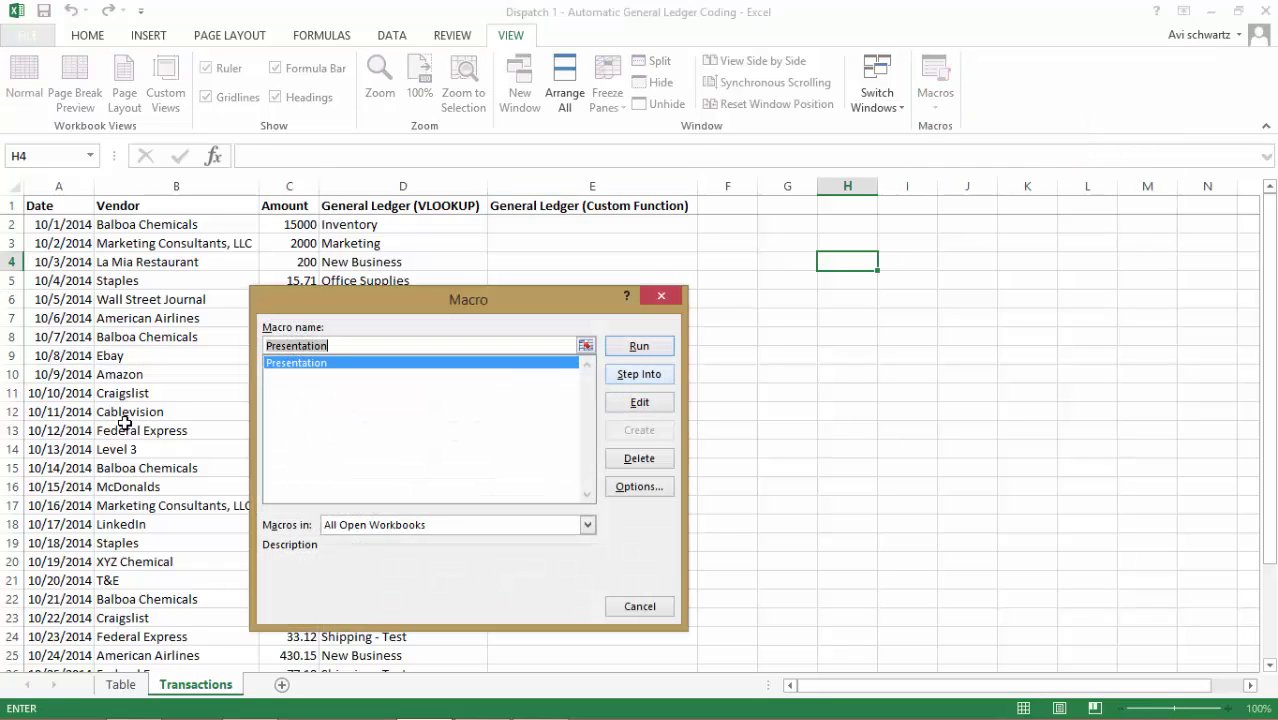
key("alt+s")
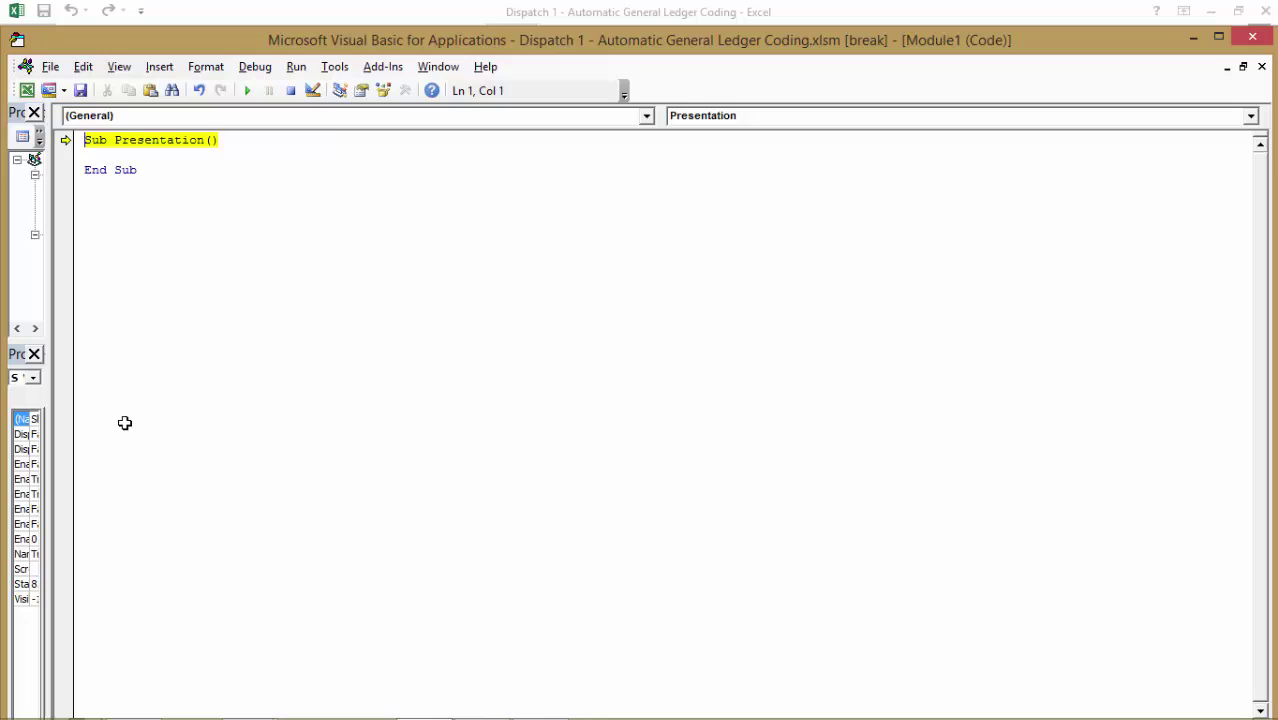
Declare a function GeneralLedger(A) below the Presentation sub, accepting the project reset
left_click(124, 423)
type("Functio")
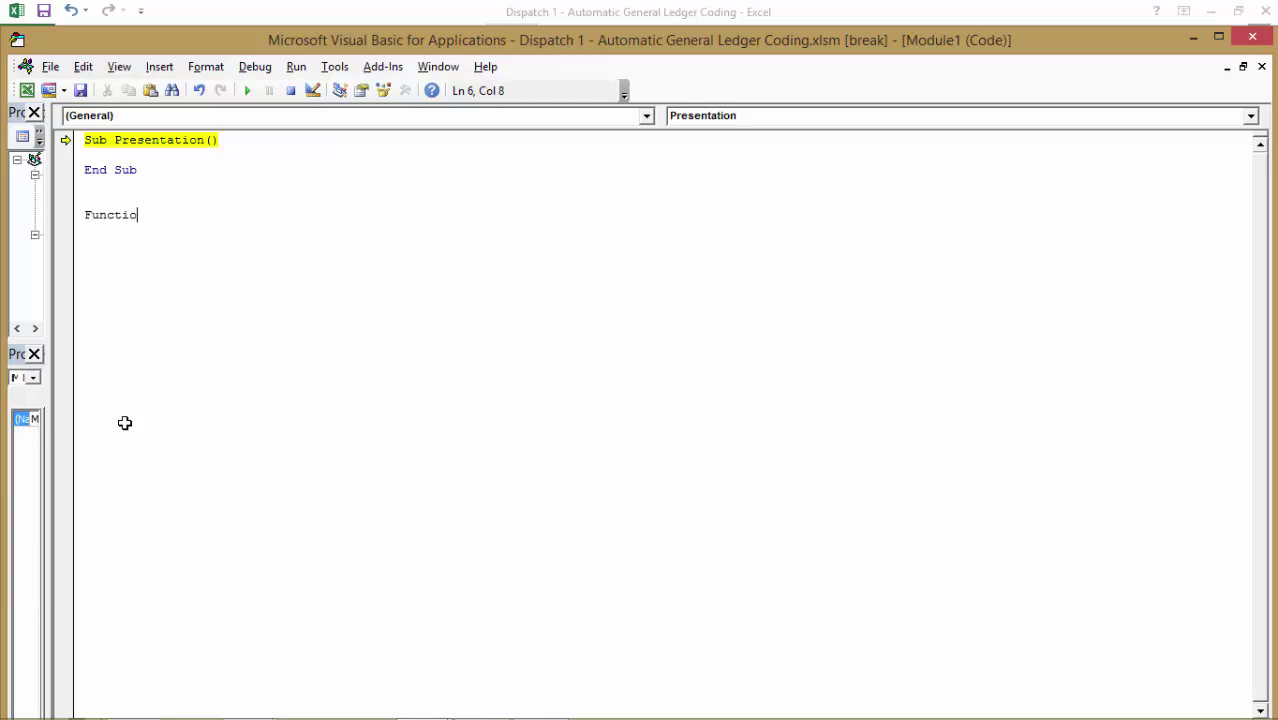
type("n Gene")
key("BackSpace")
key("BackSpace")
key("BackSpace")
type("eneralLedger")
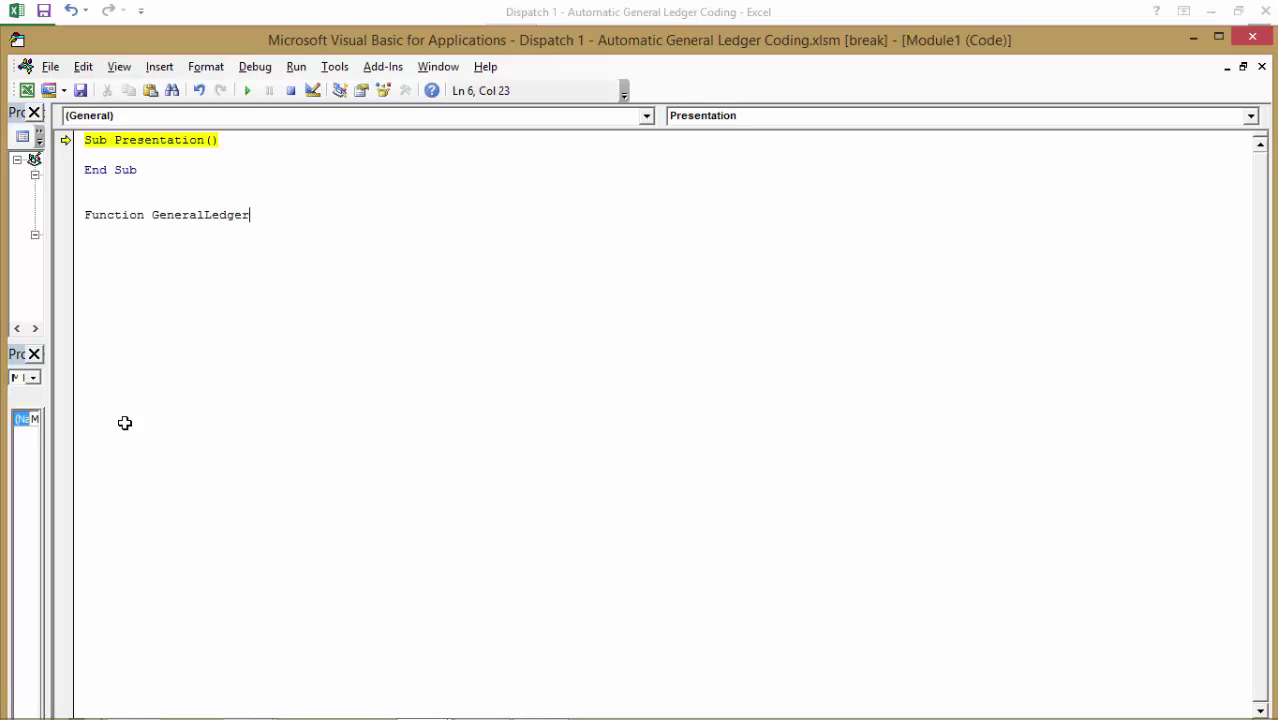
type("(A)")
key("Return")
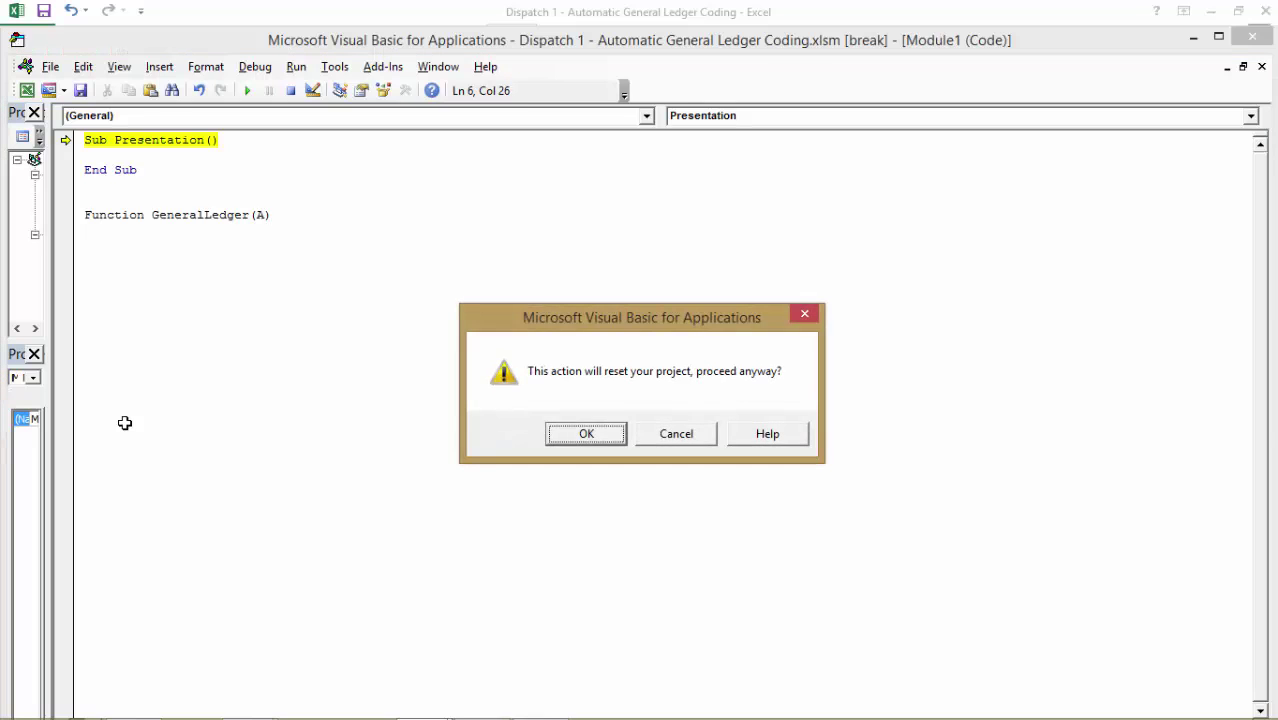
key("Return")
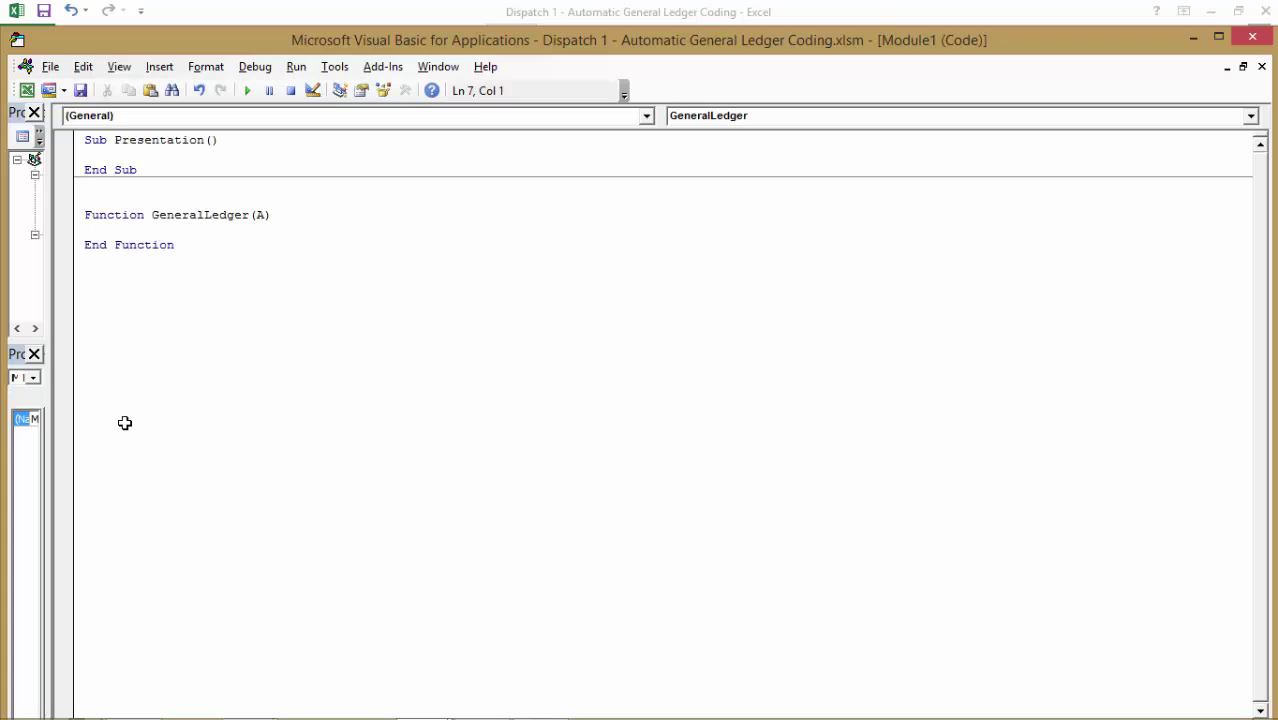
Begin the function body by assigning Application.WorksheetFunction.VLookup to GeneralLedger
type("GeneralLedger = Appl")
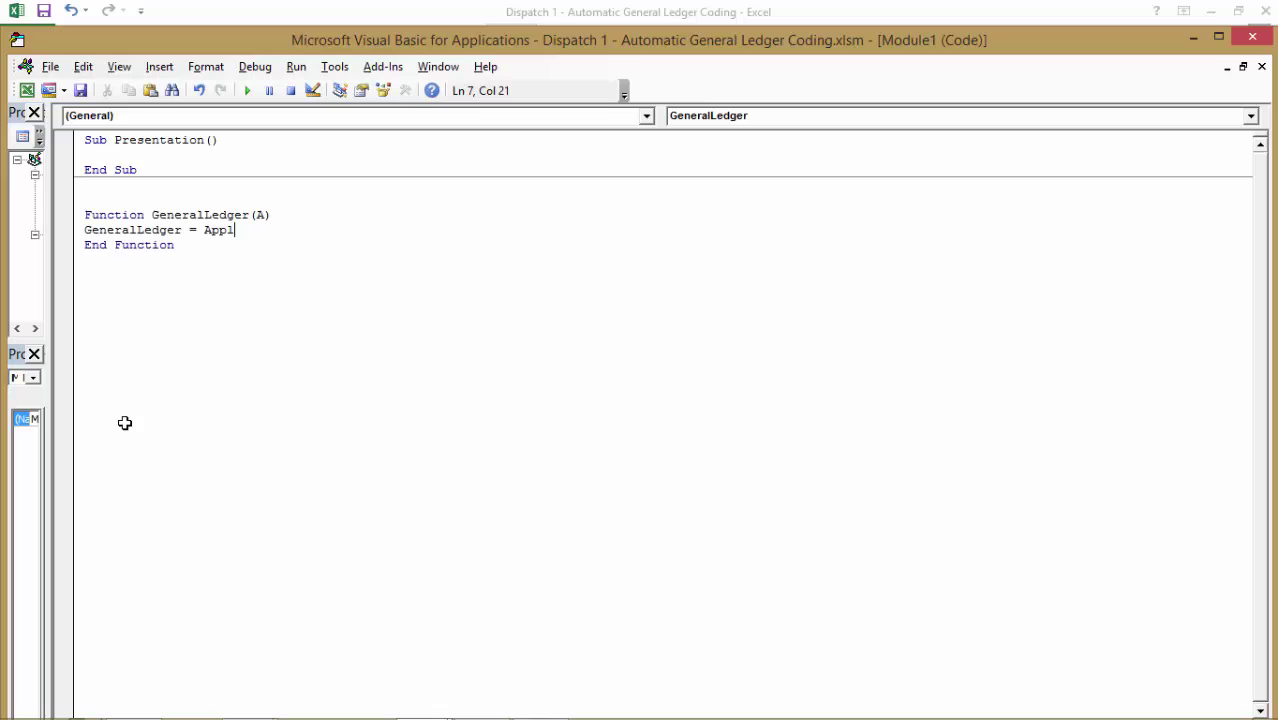
type("ication.")
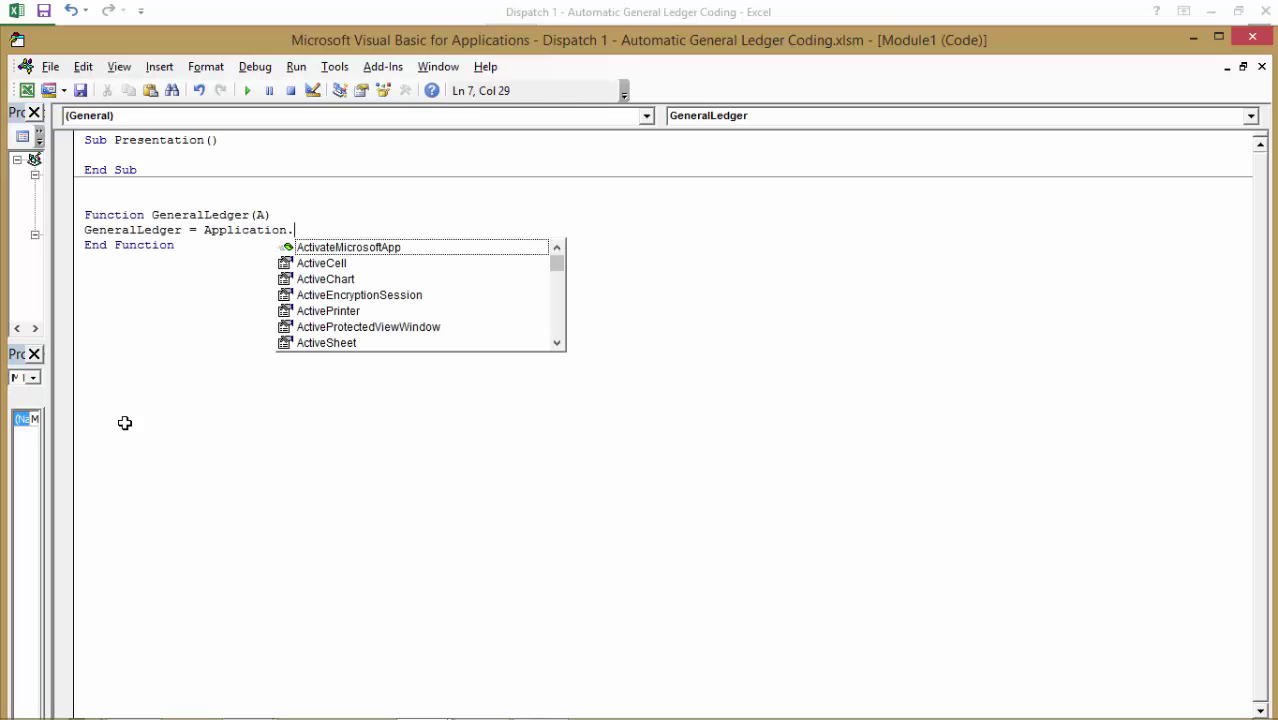
type("Work")
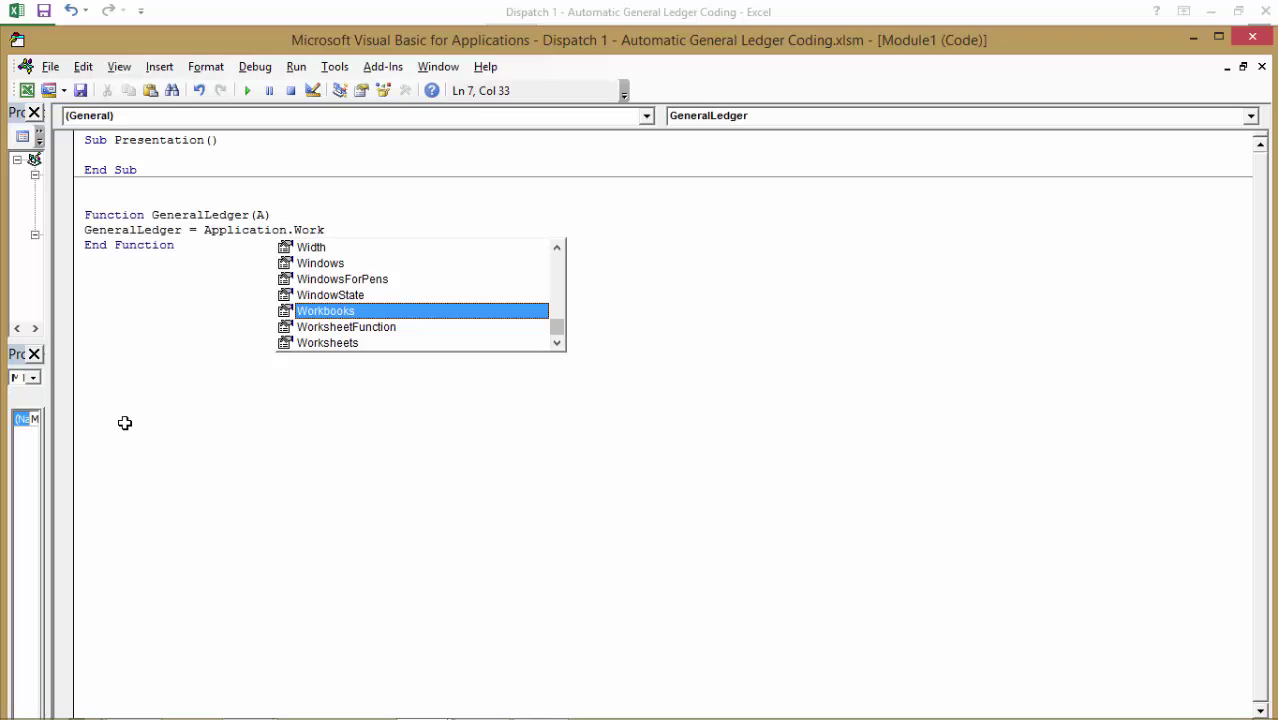
type("s")
key("Tab")
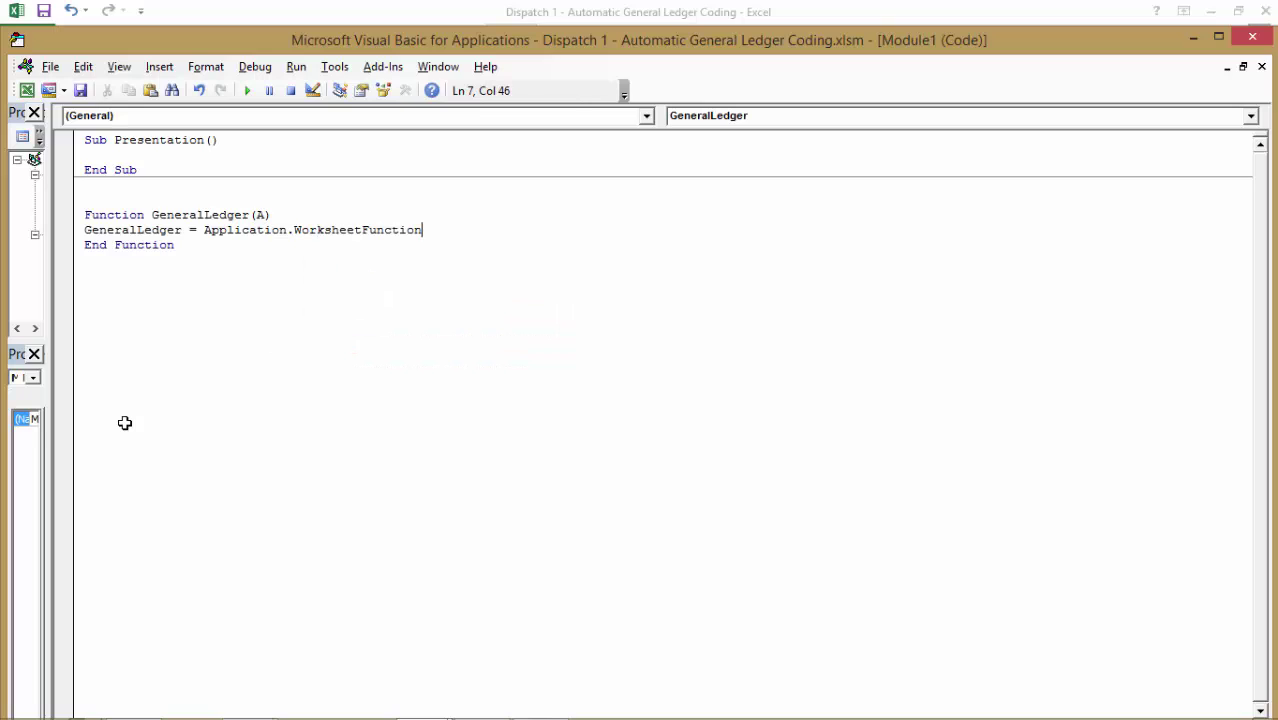
type(".")
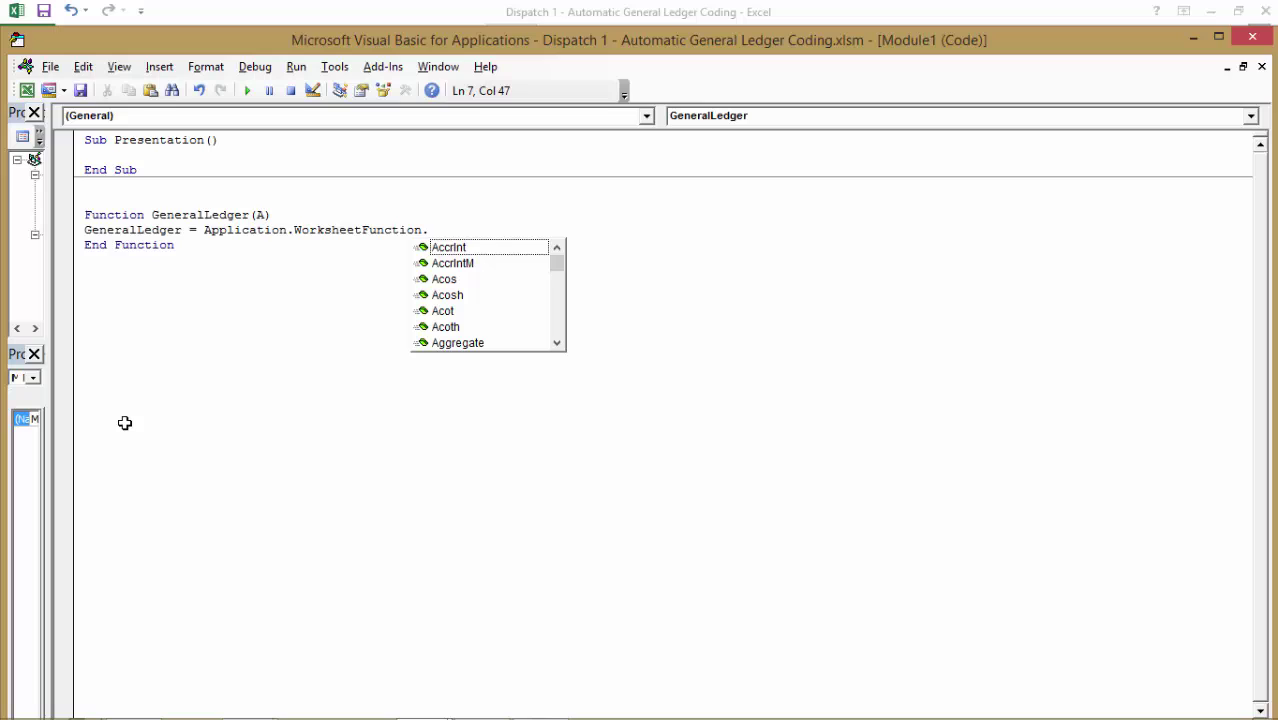
type("Vll")
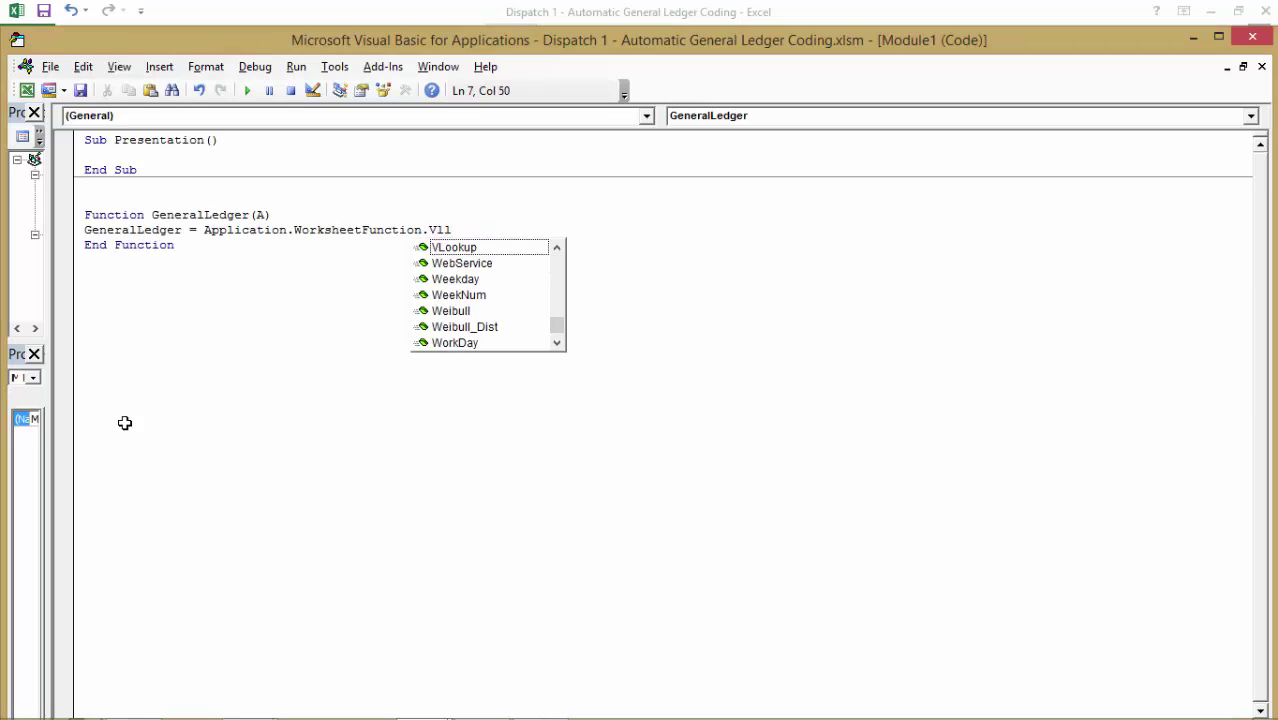
key("BackSpace")
key("Tab")
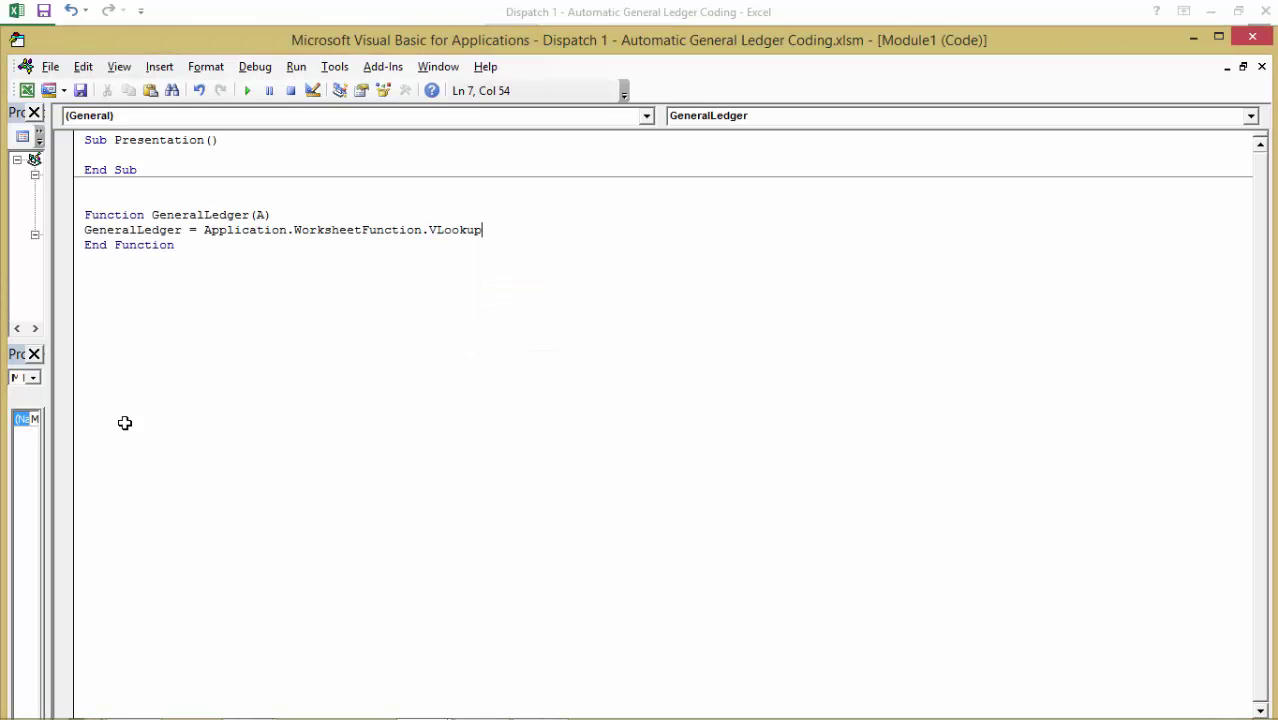
Give VLookup the lookup value A and the table range Worksheets("Table").Range("A1:B17")
type("(")
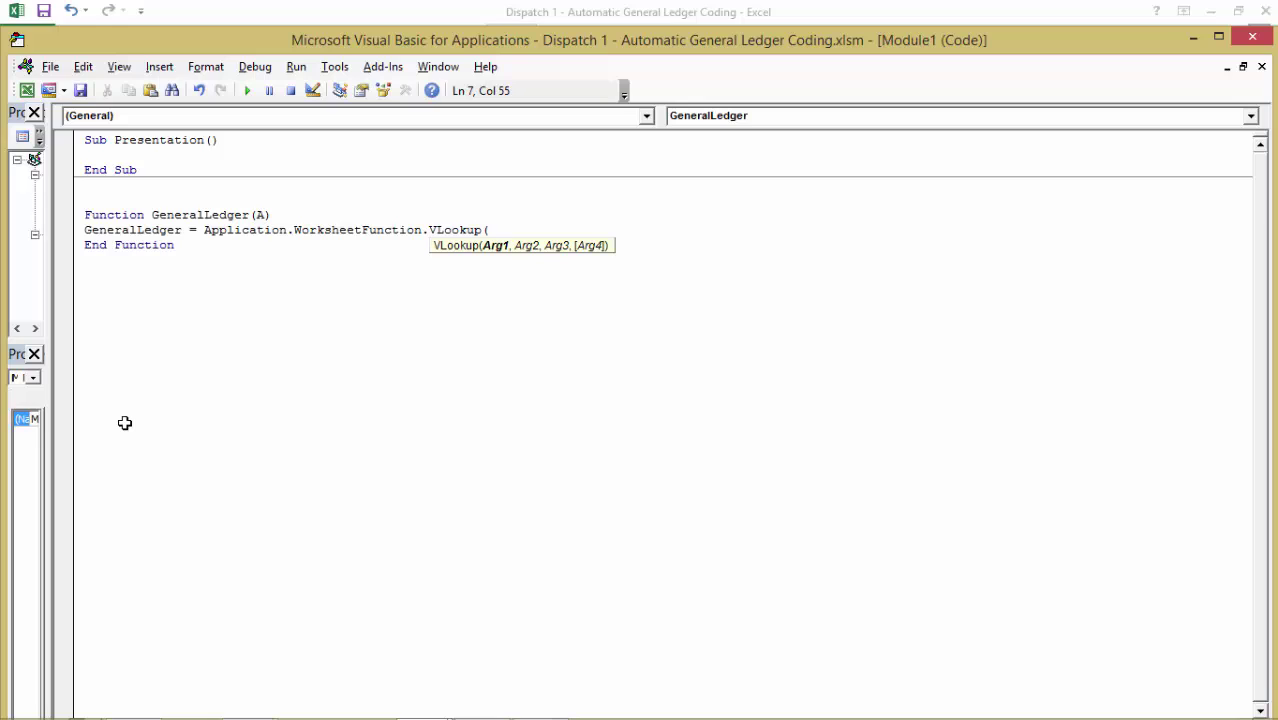
type("A,")
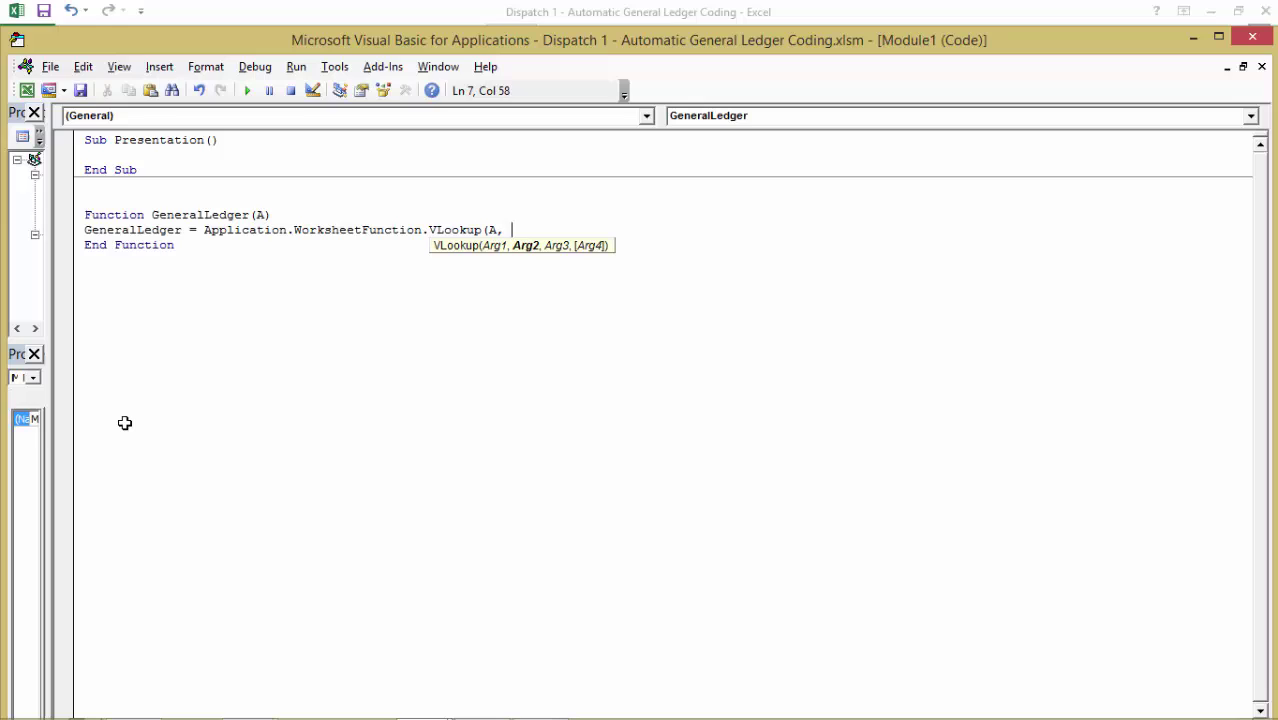
type("Worksheets")
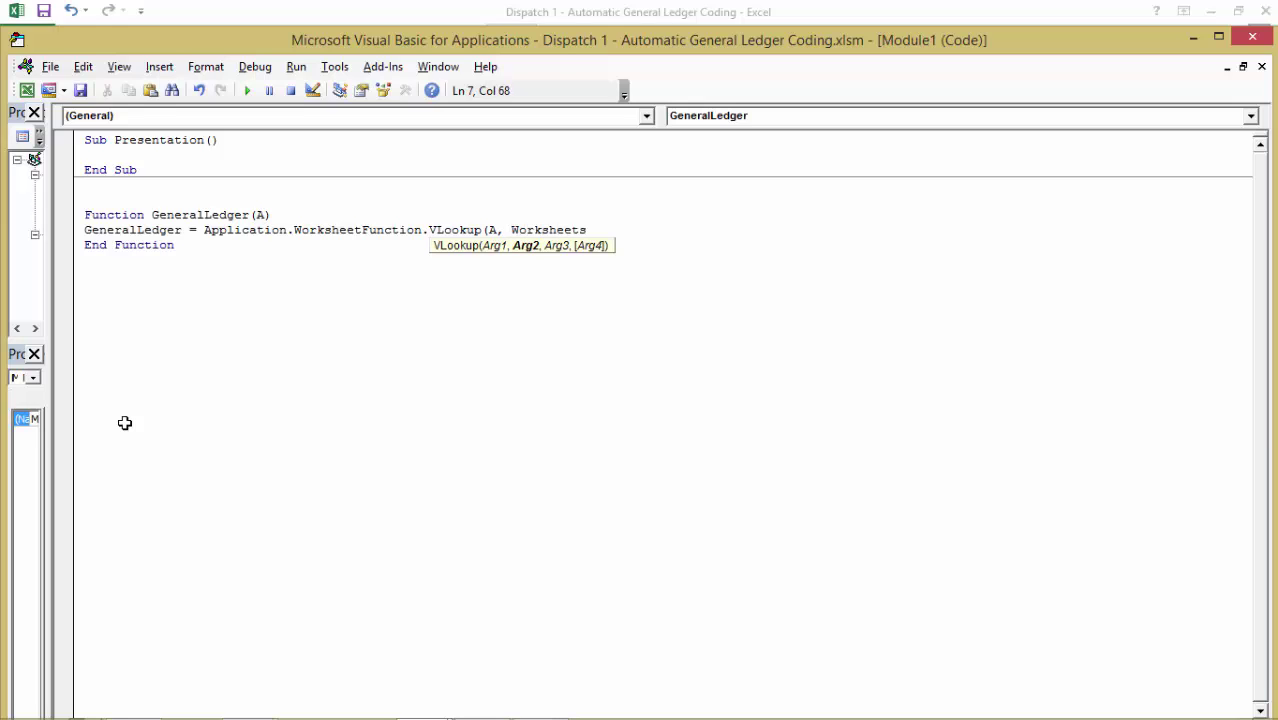
type("(")
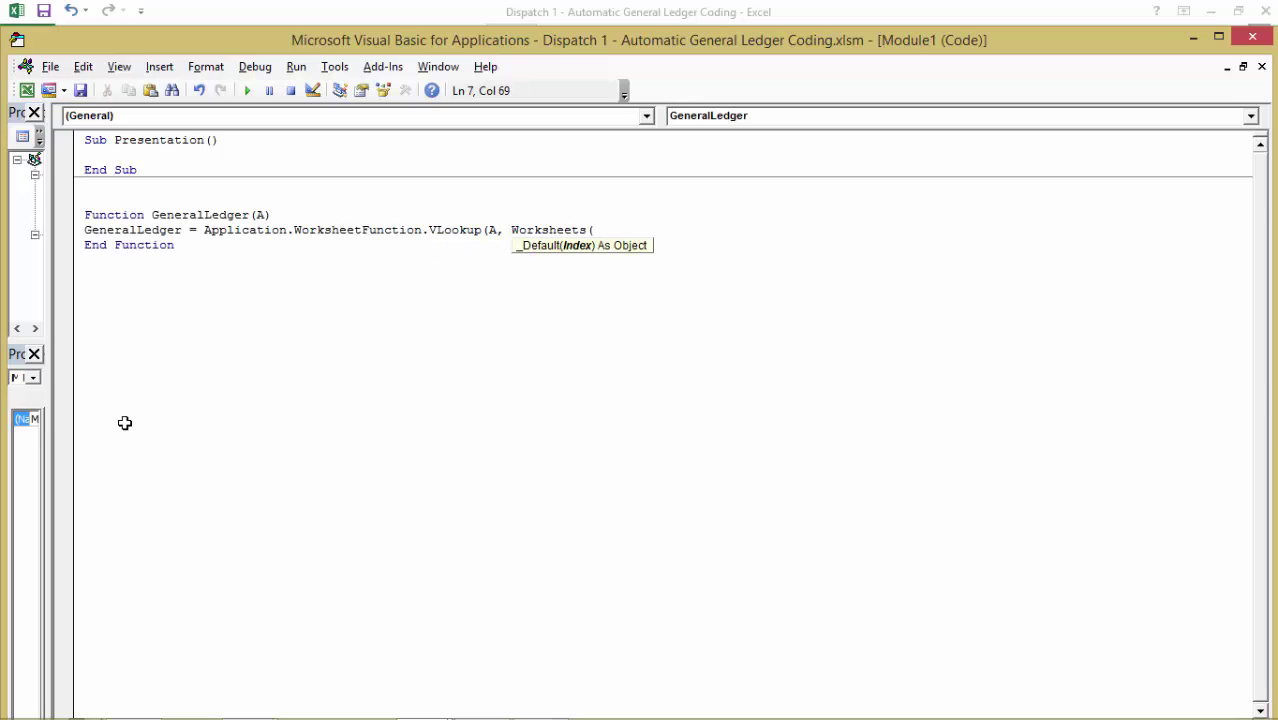
type("\"Table\"")
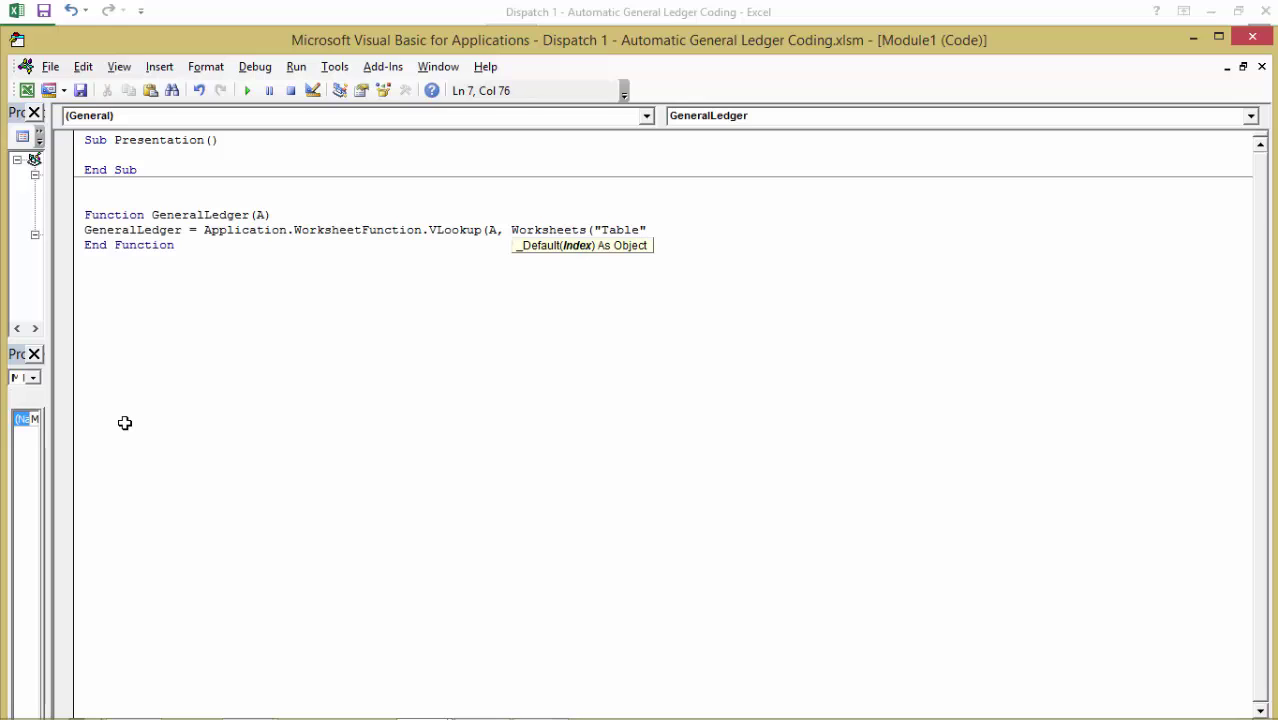
type(")")
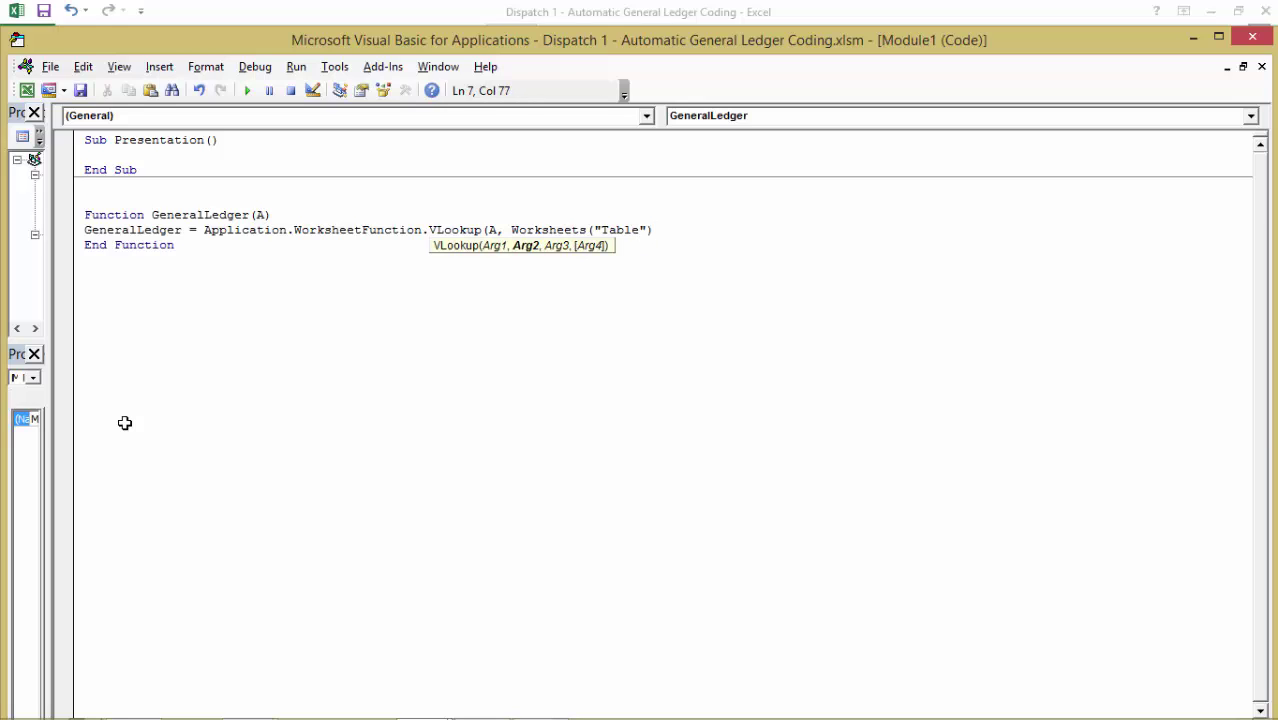
type(".Range(")
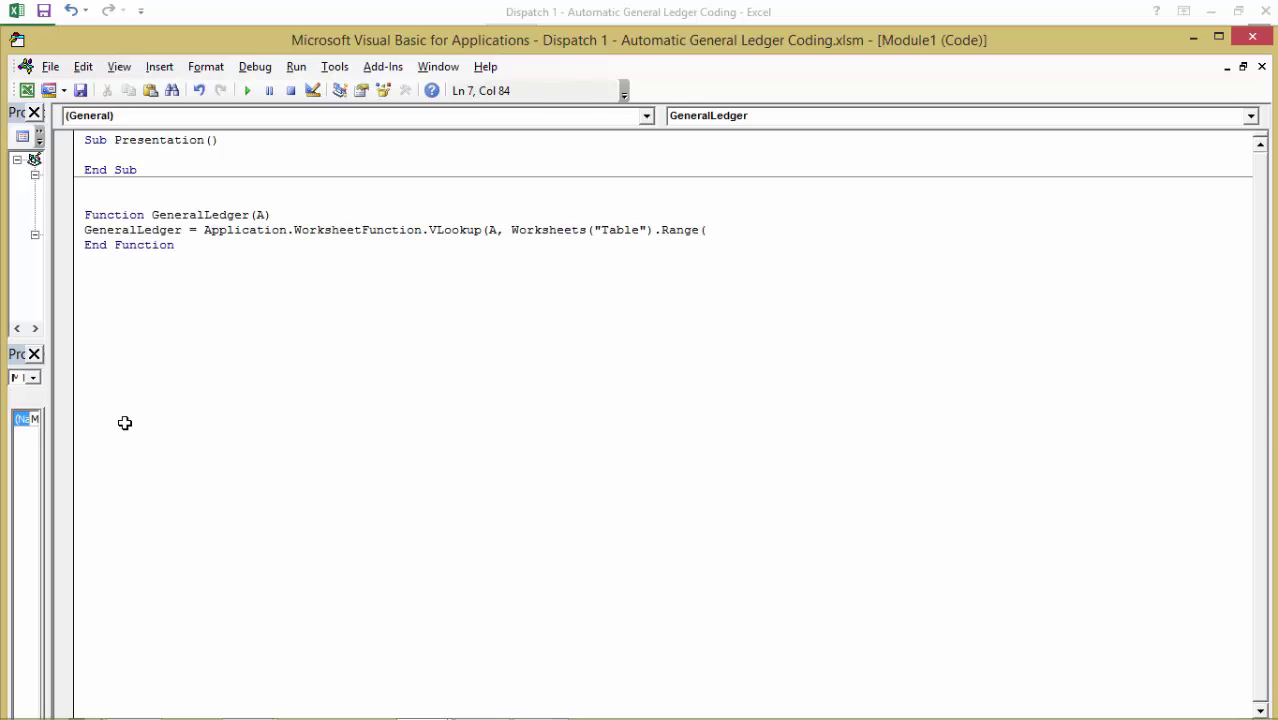
type("\"A1:B")
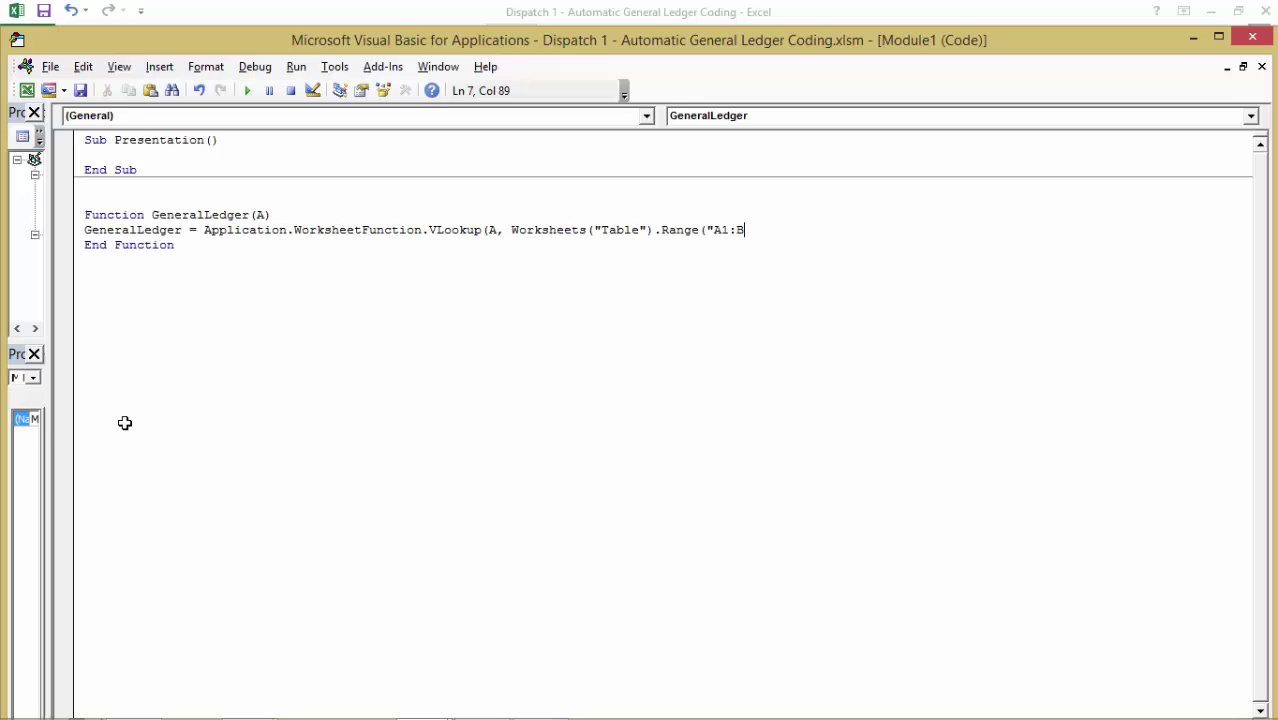
type("17\"")
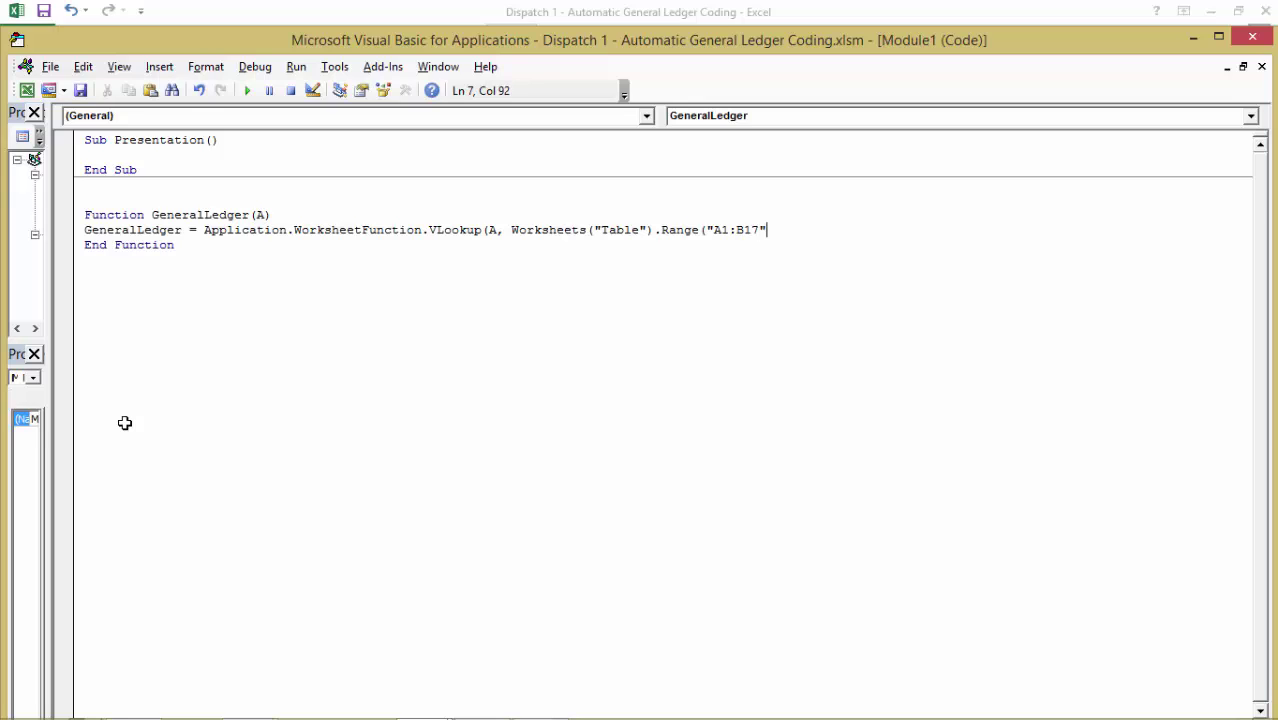
type("),")
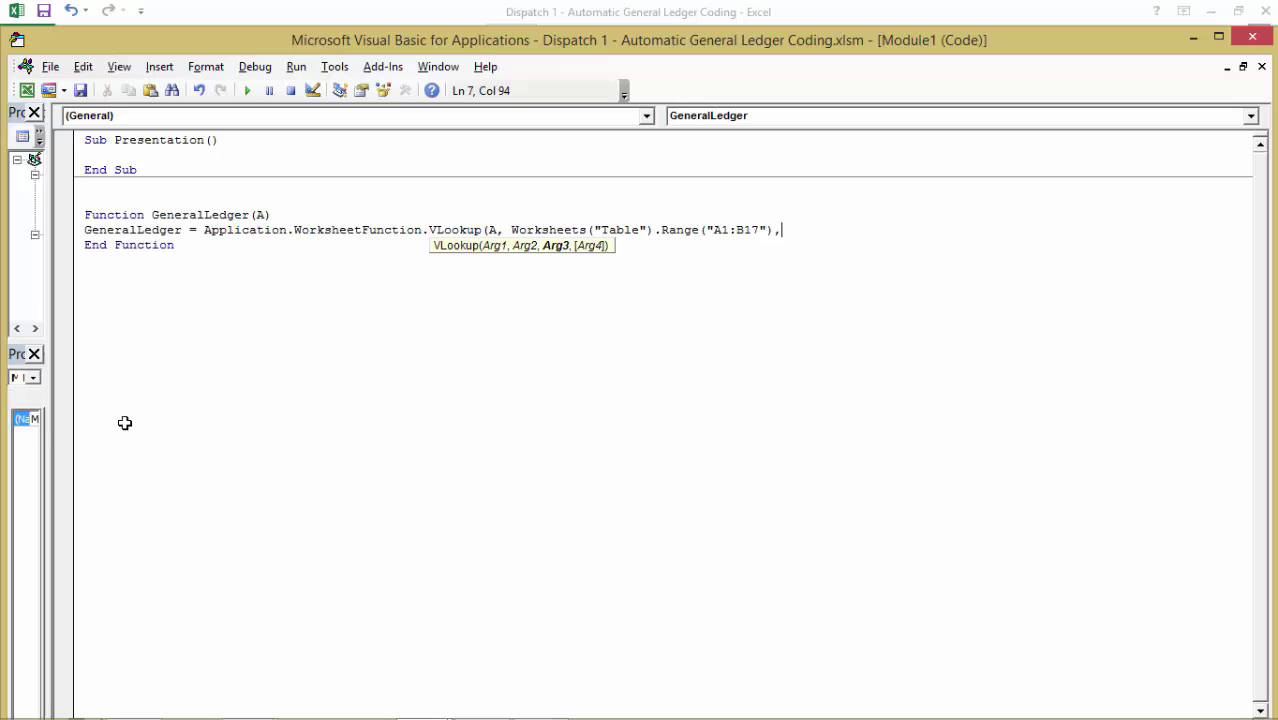
Complete the VLookup call with column index 2 and False, and move the cursor below End Function
type("2,")
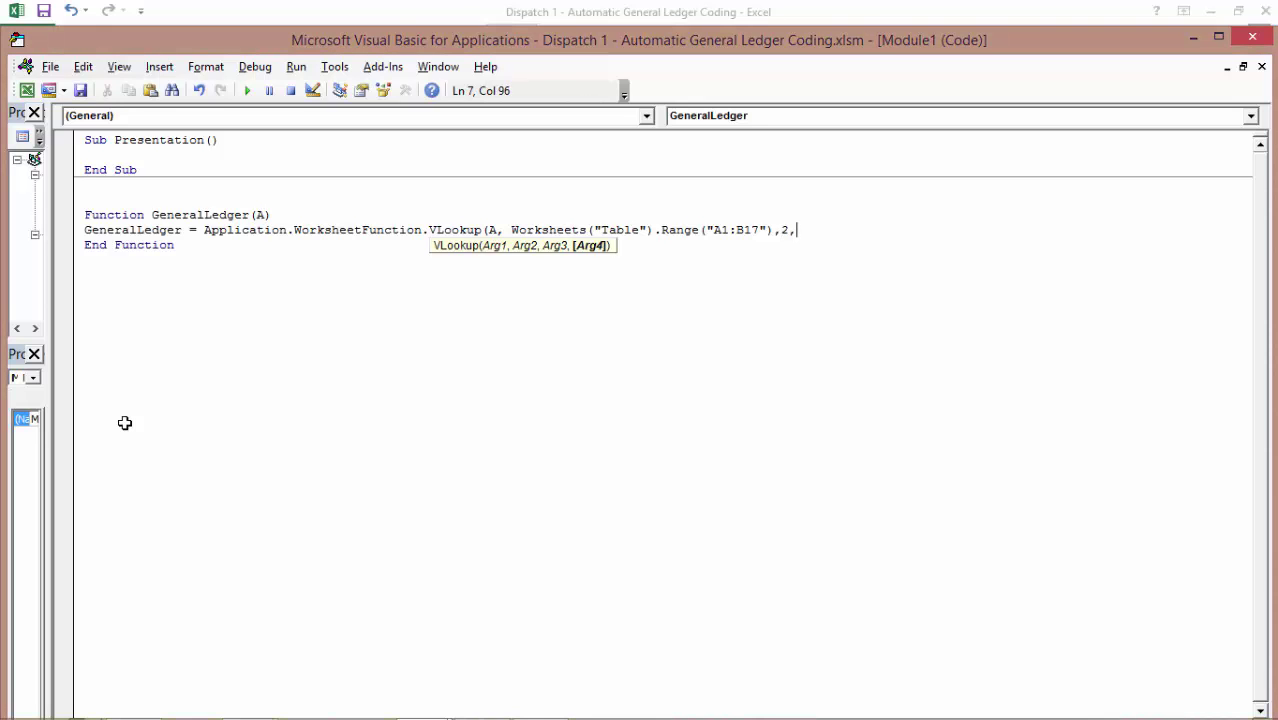
type("false")
type(")")
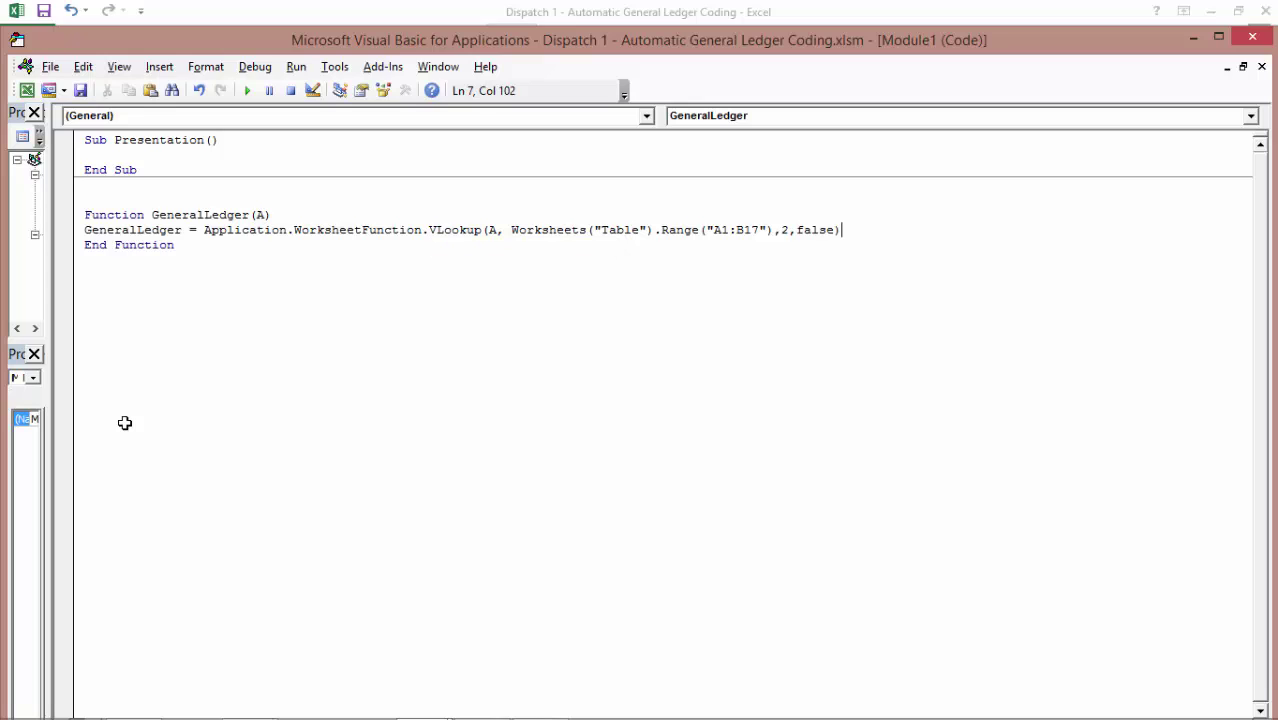
key("shift+Down")
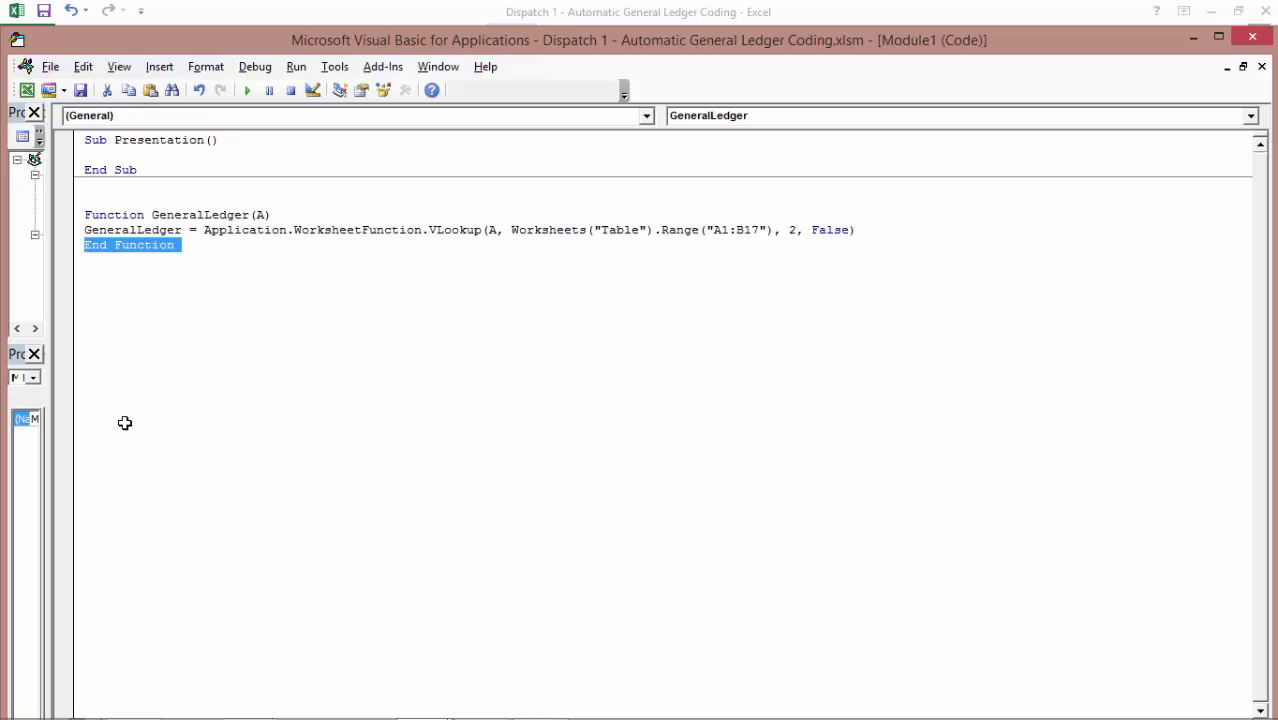
key("Right")
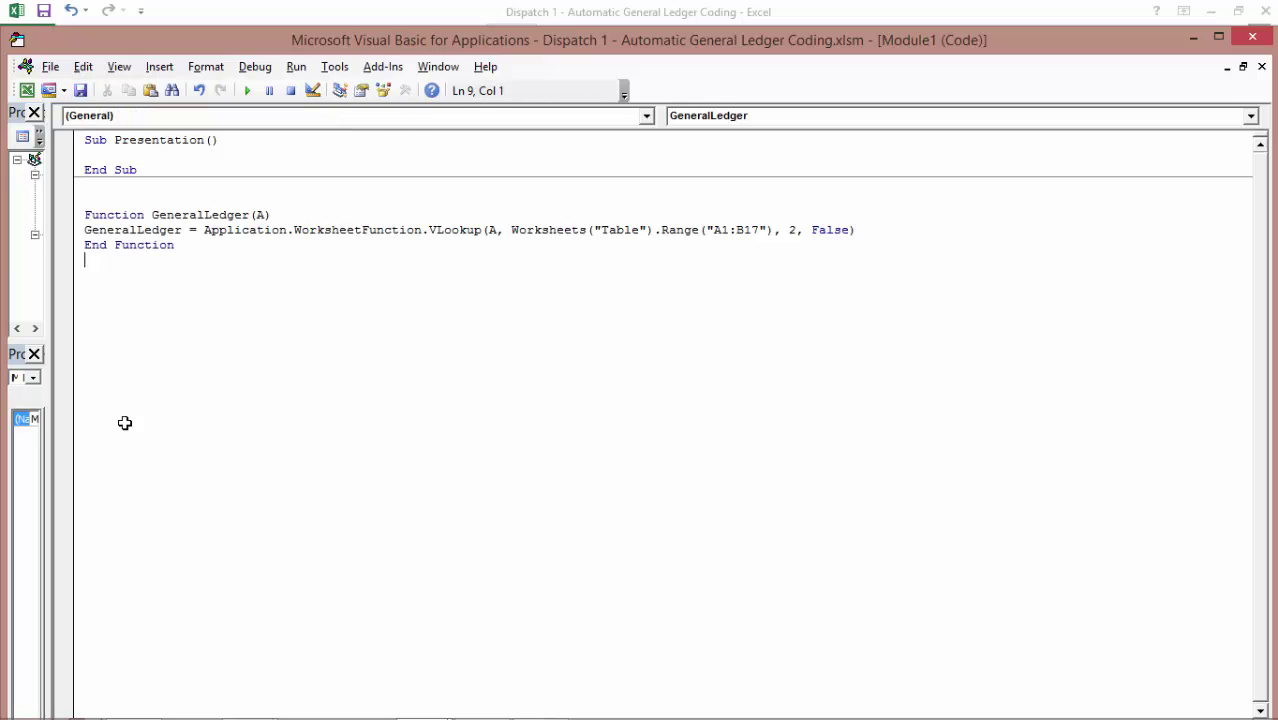
Switch back to the Excel workbook and begin a formula with the custom GeneralLedger function in cell E2 of the Transactions sheet
key("alt+F11")
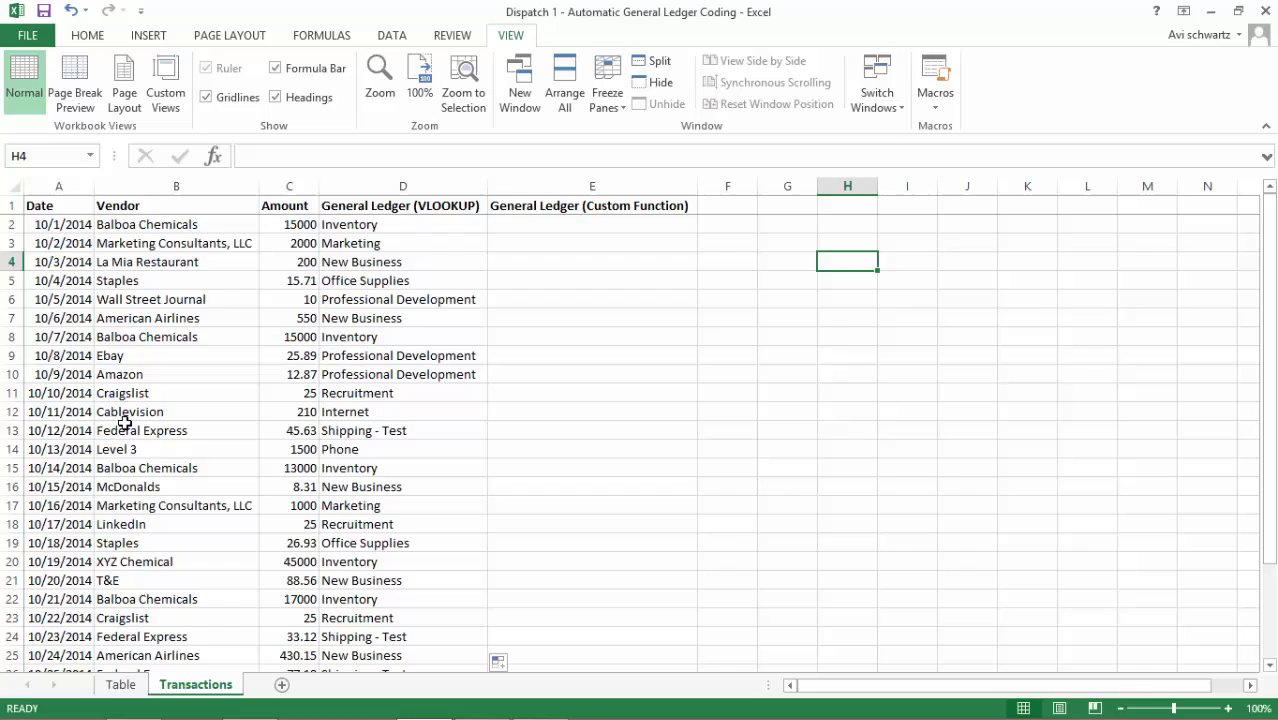
key("Left")
key("Left")
key("Left")
key("Up")
key("Up")
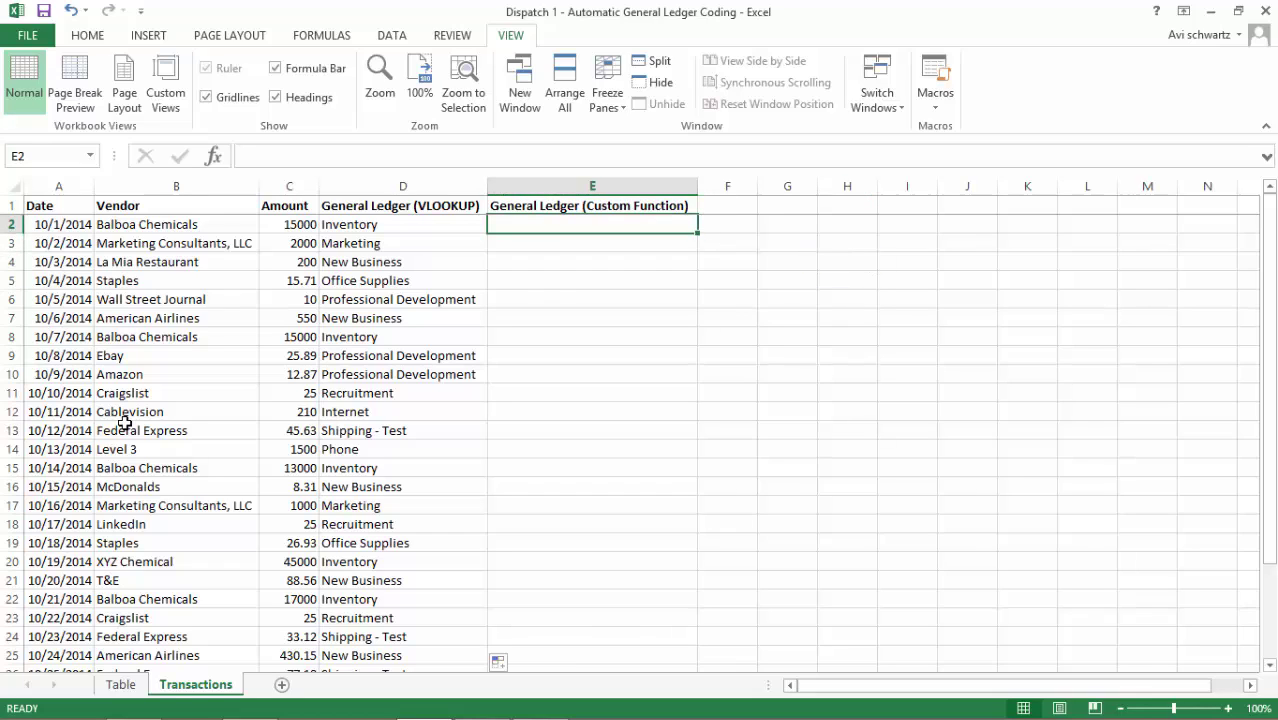
type("=")
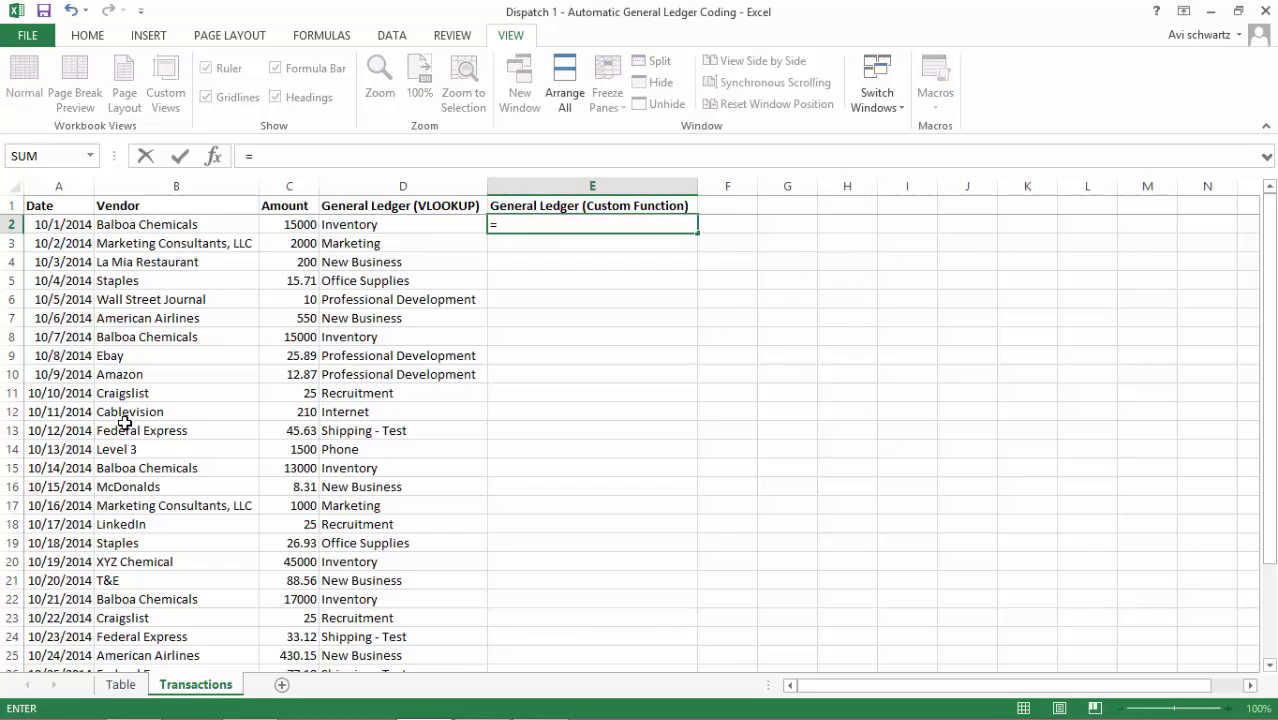
type("gen")
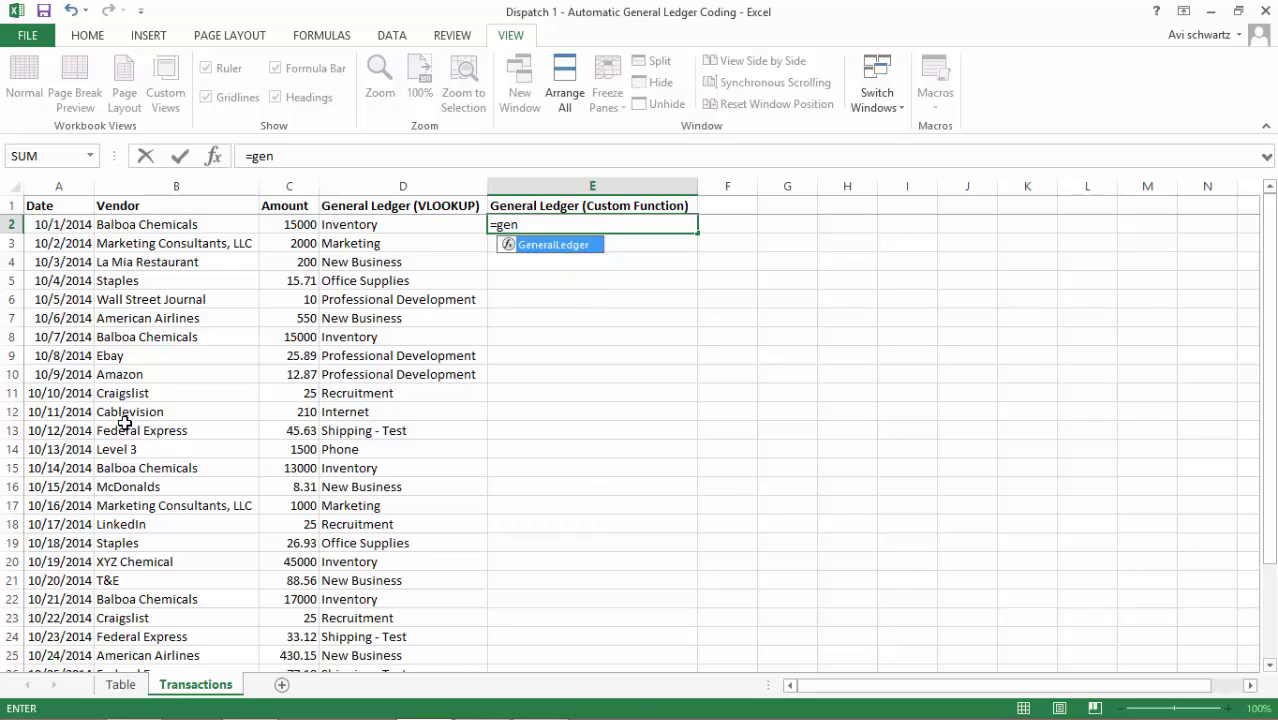
key("Tab")
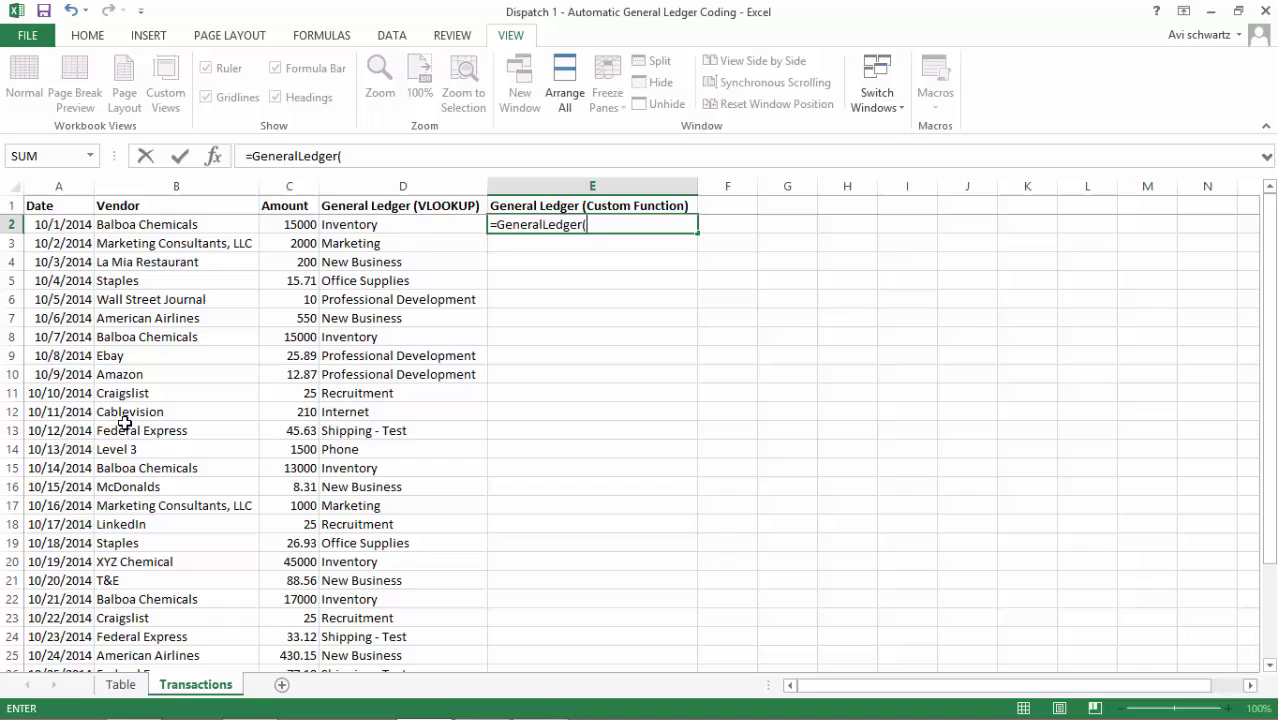
Complete the GeneralLedger formula with vendor cell B2 as its argument and fill it down column E for all transactions
key("Left")
key("Left")
key("Left")
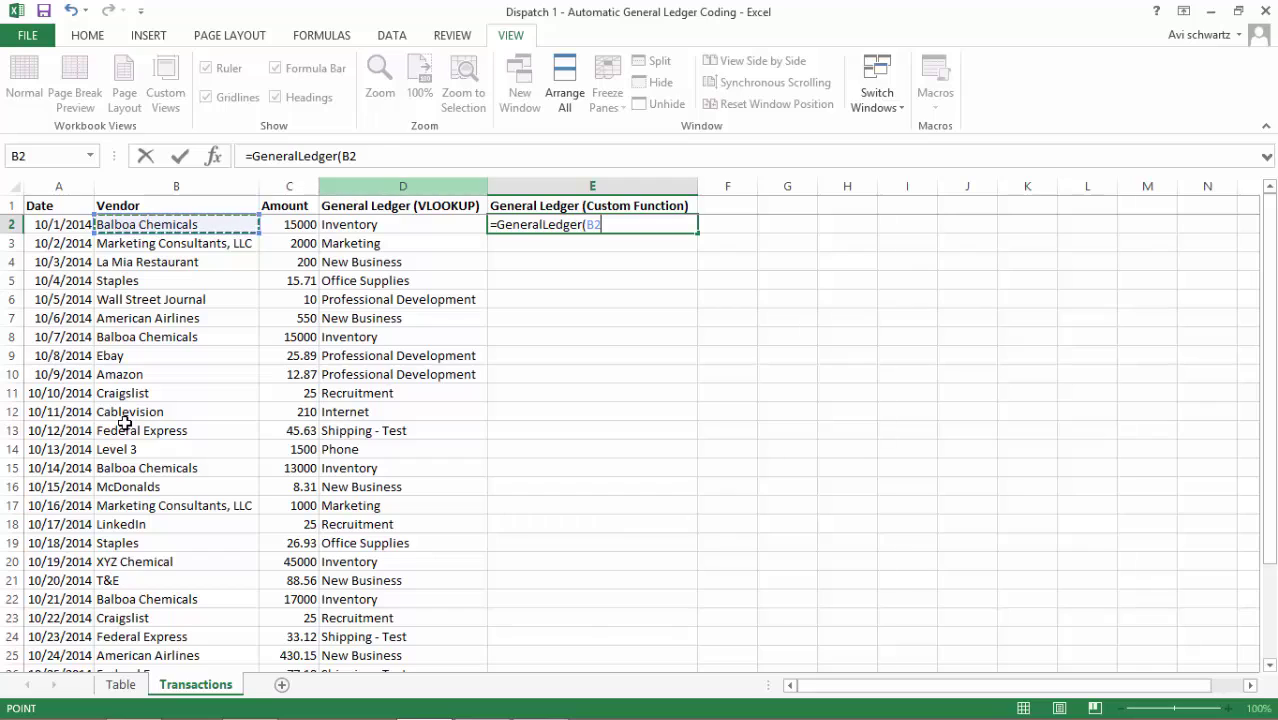
type(")")
key("ctrl+Return")
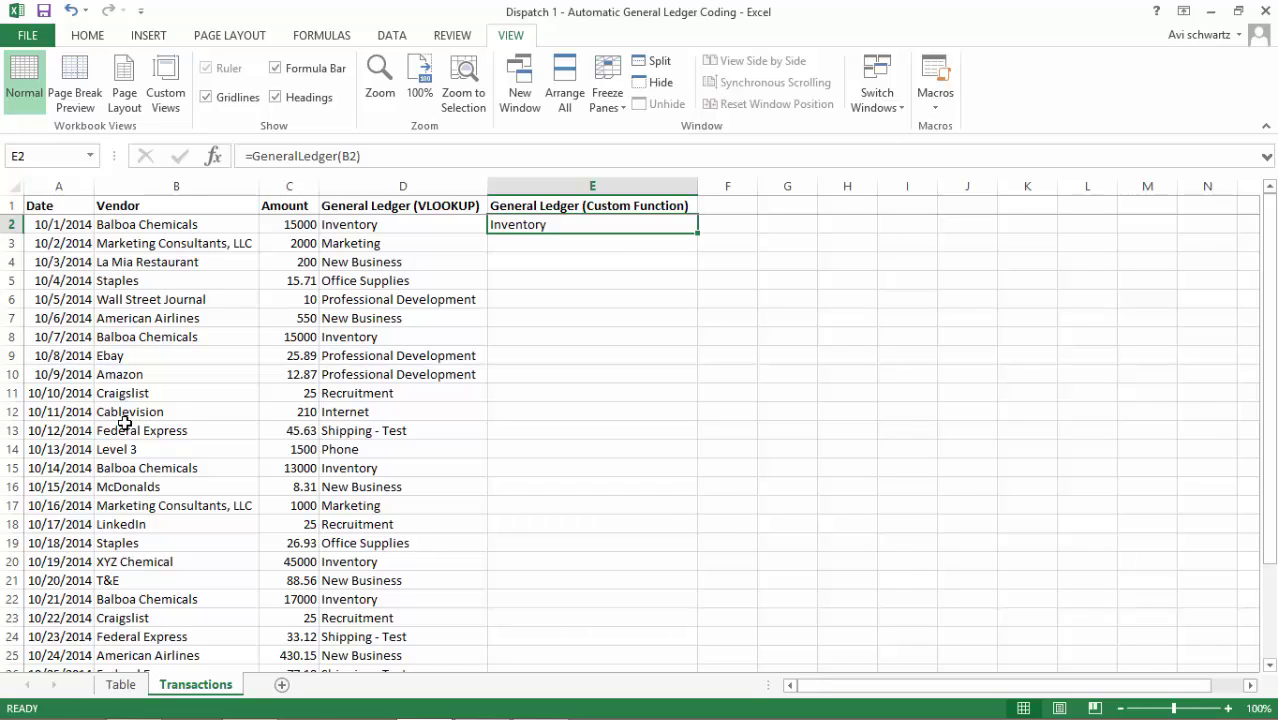
double_click(697, 232)
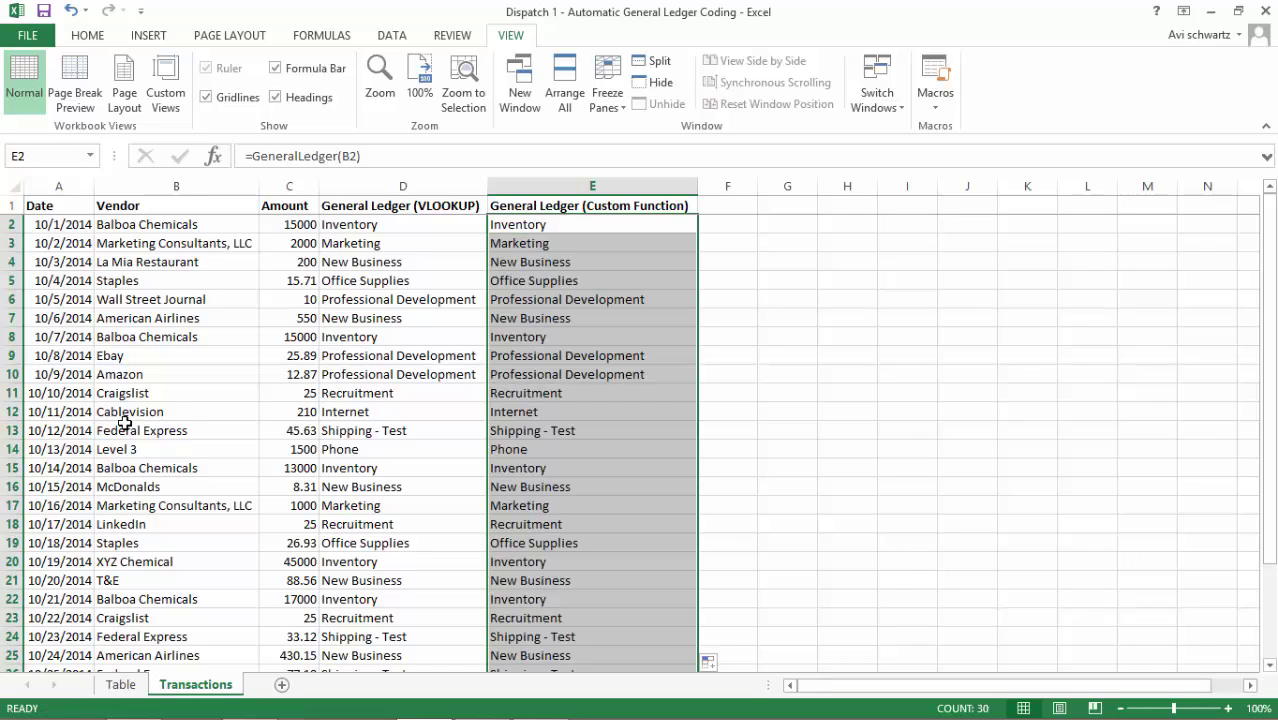
Compare the Staples transaction's ledger codes with the Table sheet, check its Federal Express and Cablevision rows, and review the whole Transactions list
left_click_drag(117, 543, 592, 543)
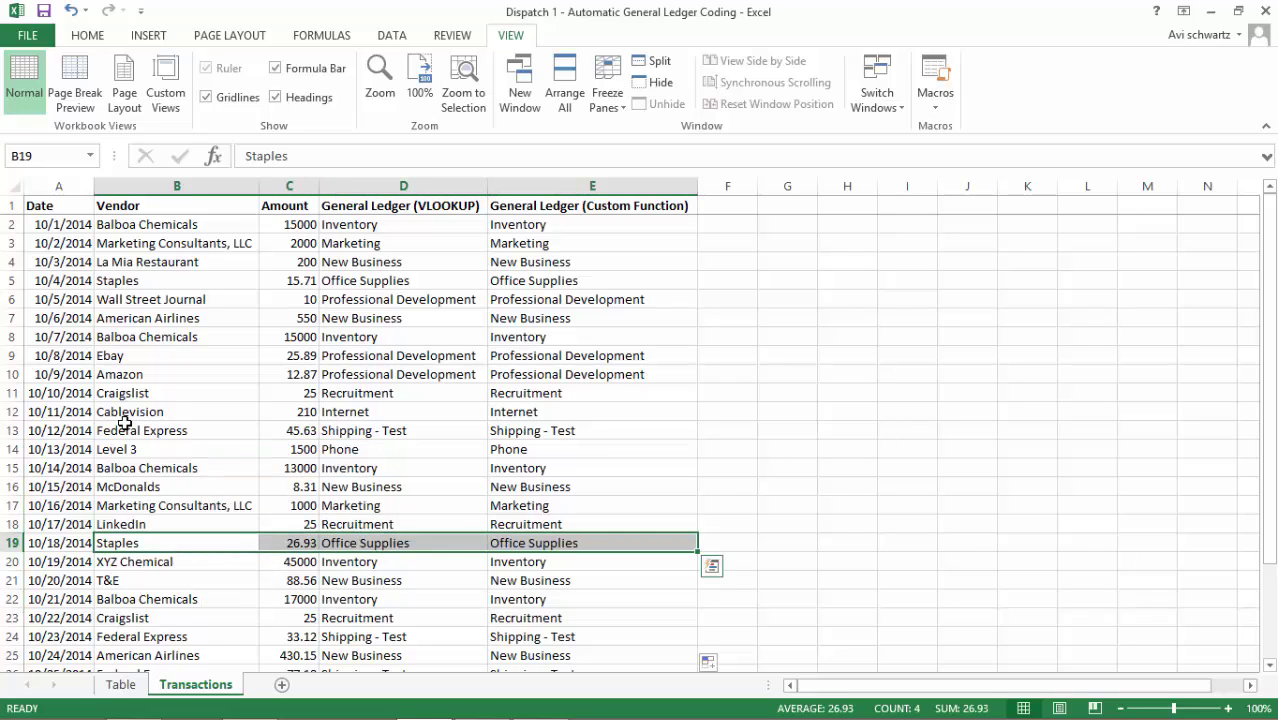
key("ctrl+Page_Up")
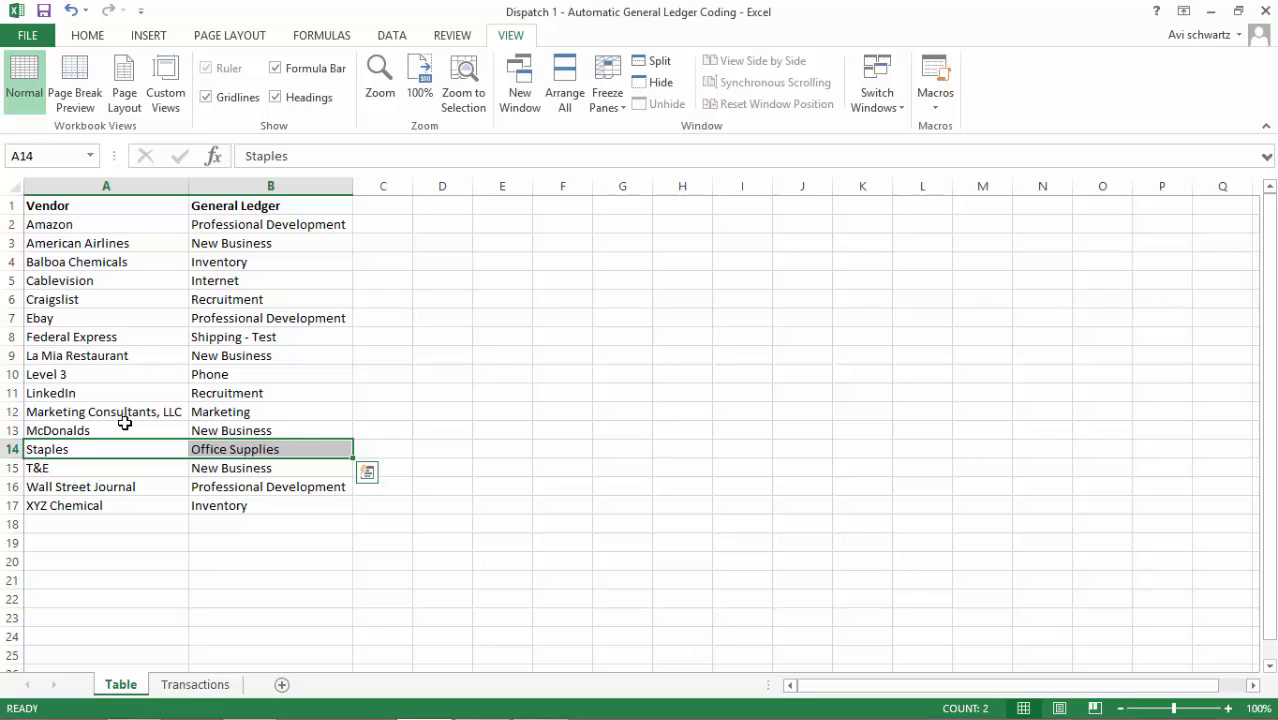
left_click_drag(71, 337, 270, 337)
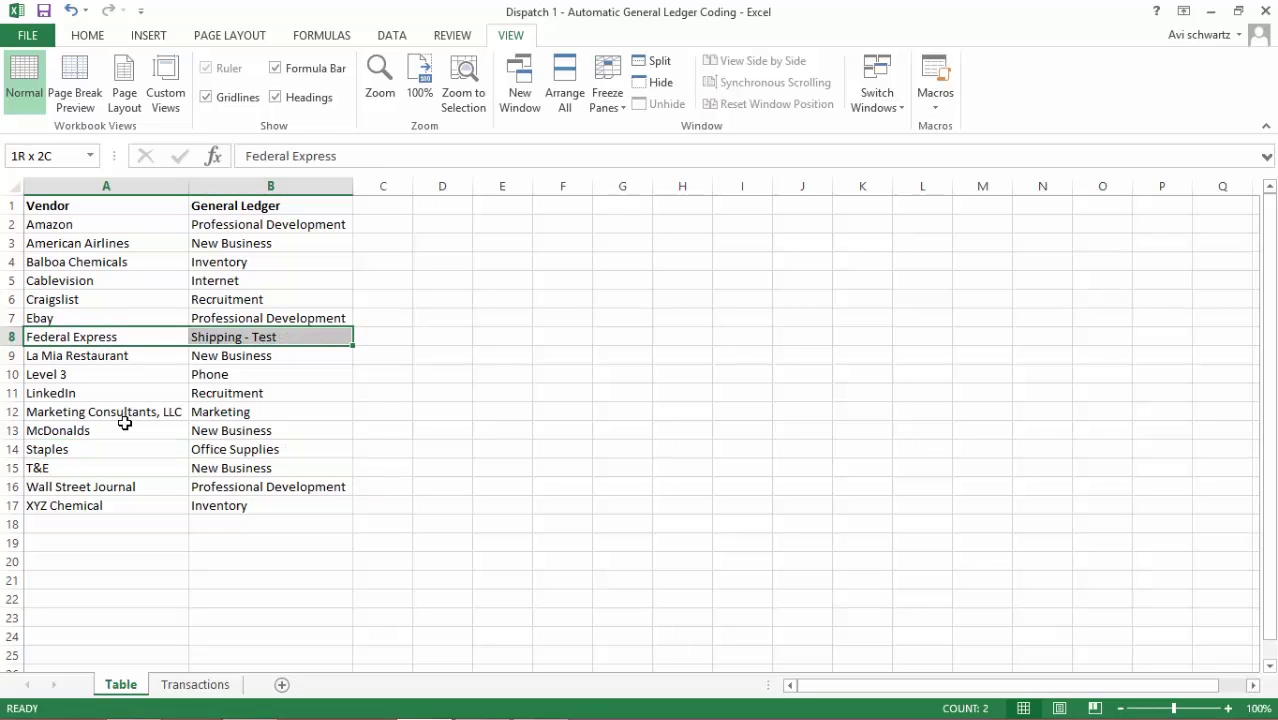
mouse_move(60, 280)
left_mouse_down()
mouse_move(270, 299)
mouse_move(270, 285)
left_mouse_up()
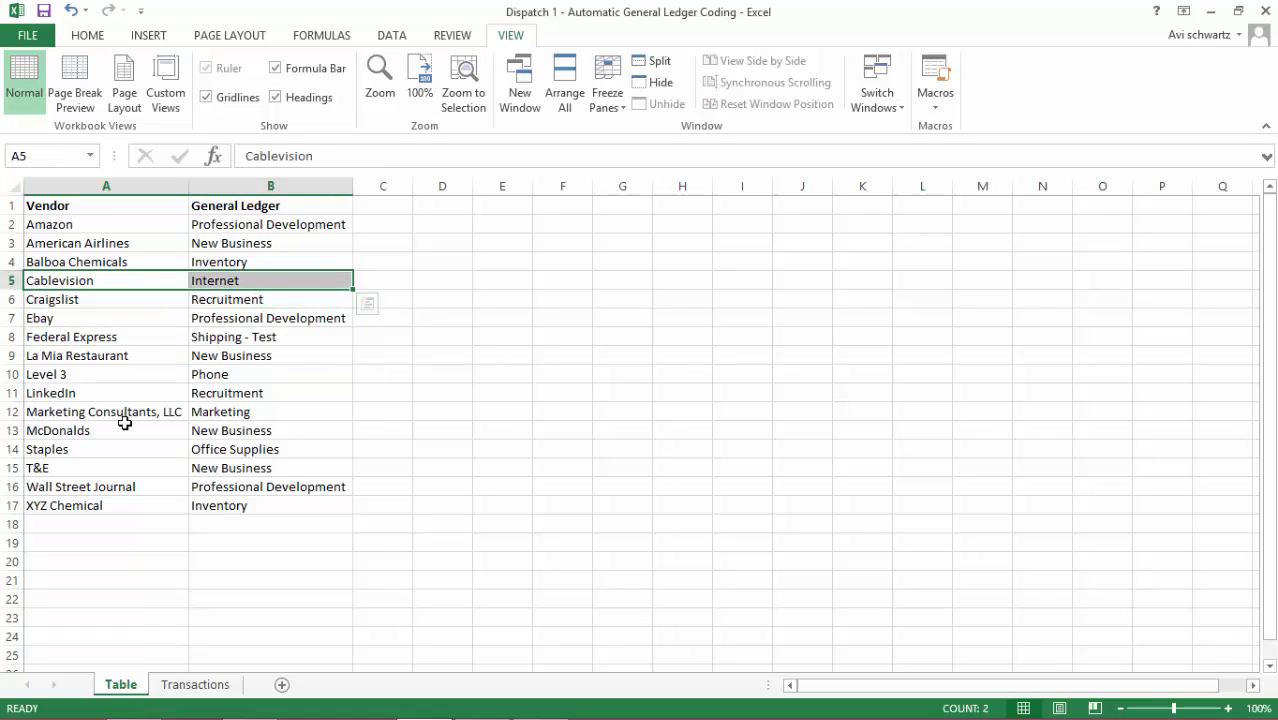
key("ctrl+Page_Down")
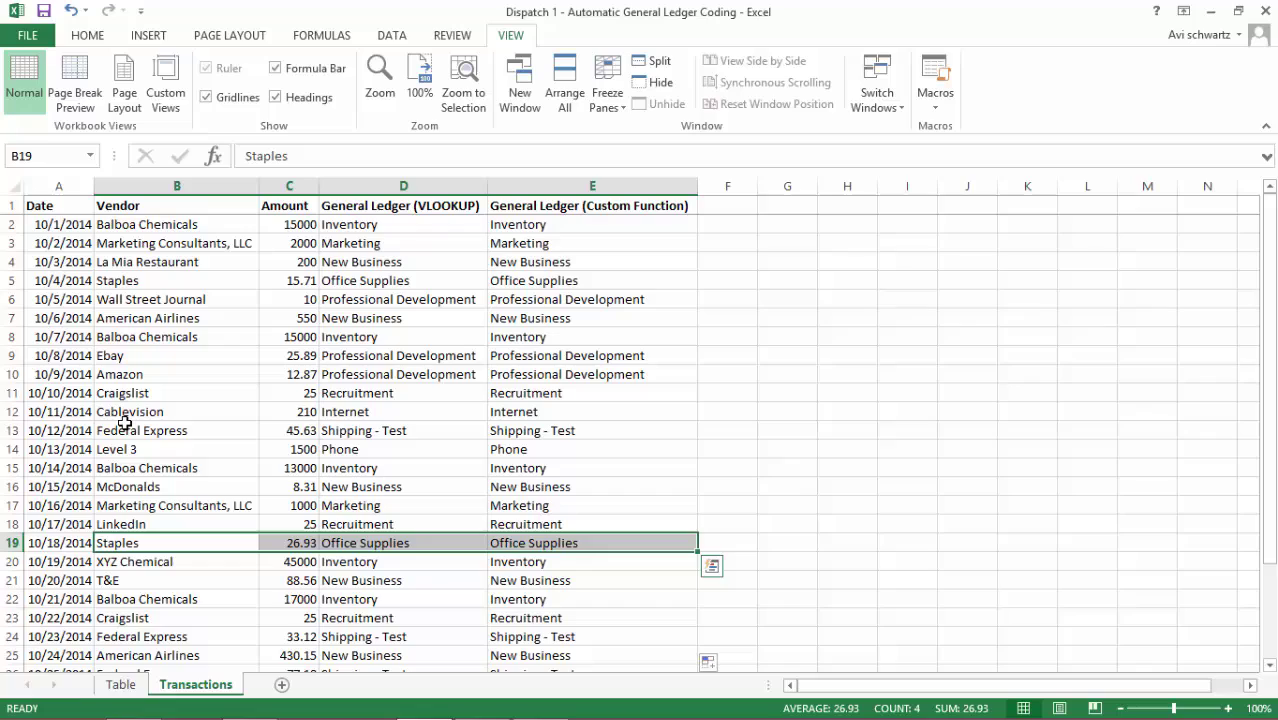
scroll(124, 423, "down", 3)
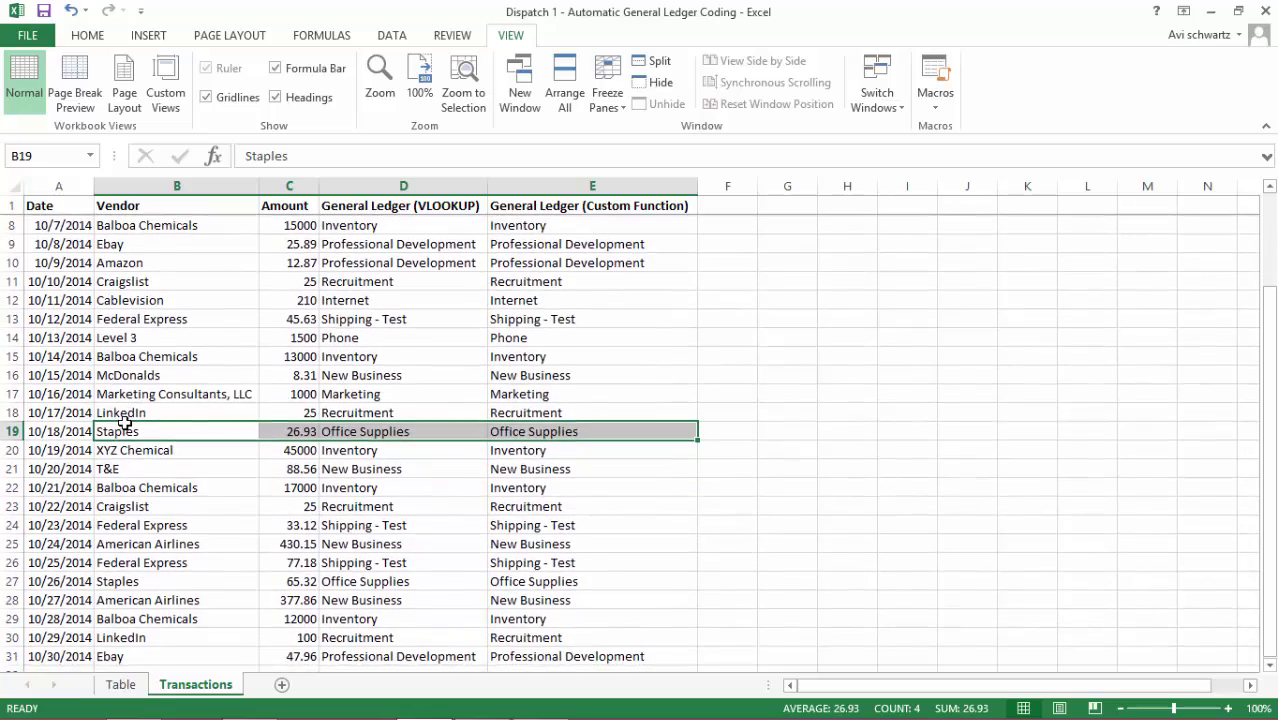
scroll(124, 423, "up", 3)
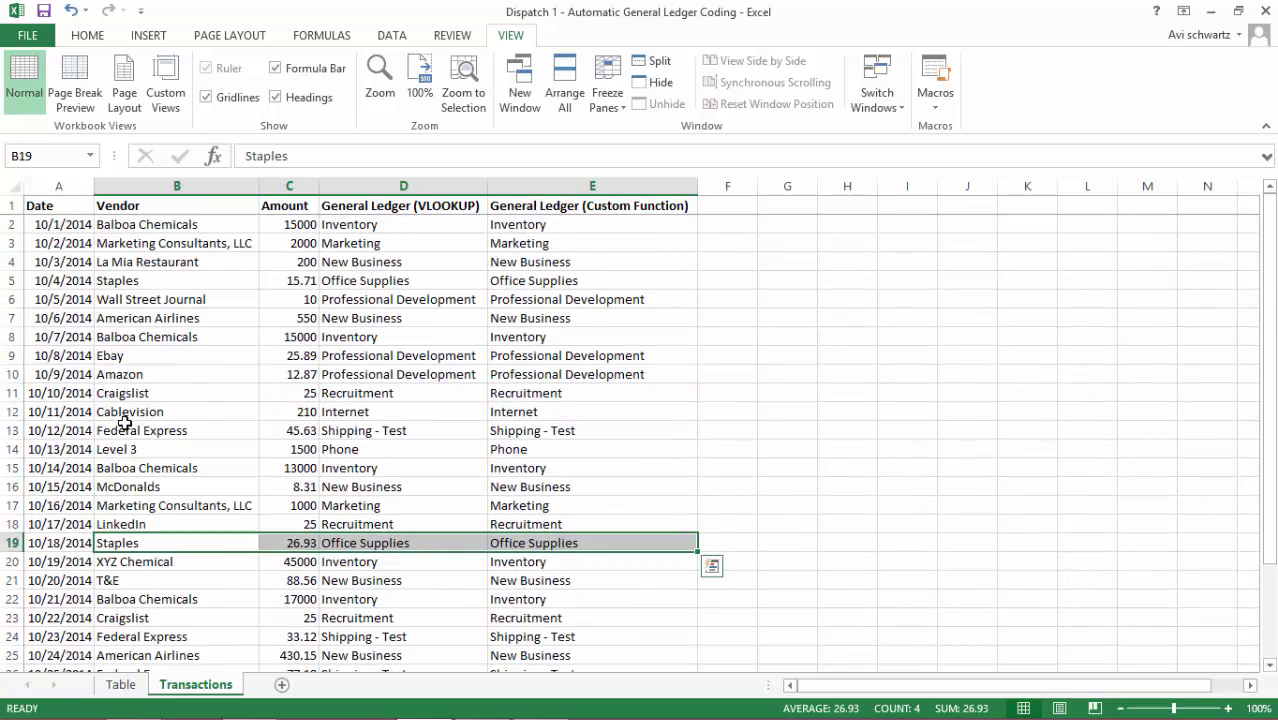
left_click(847, 355)
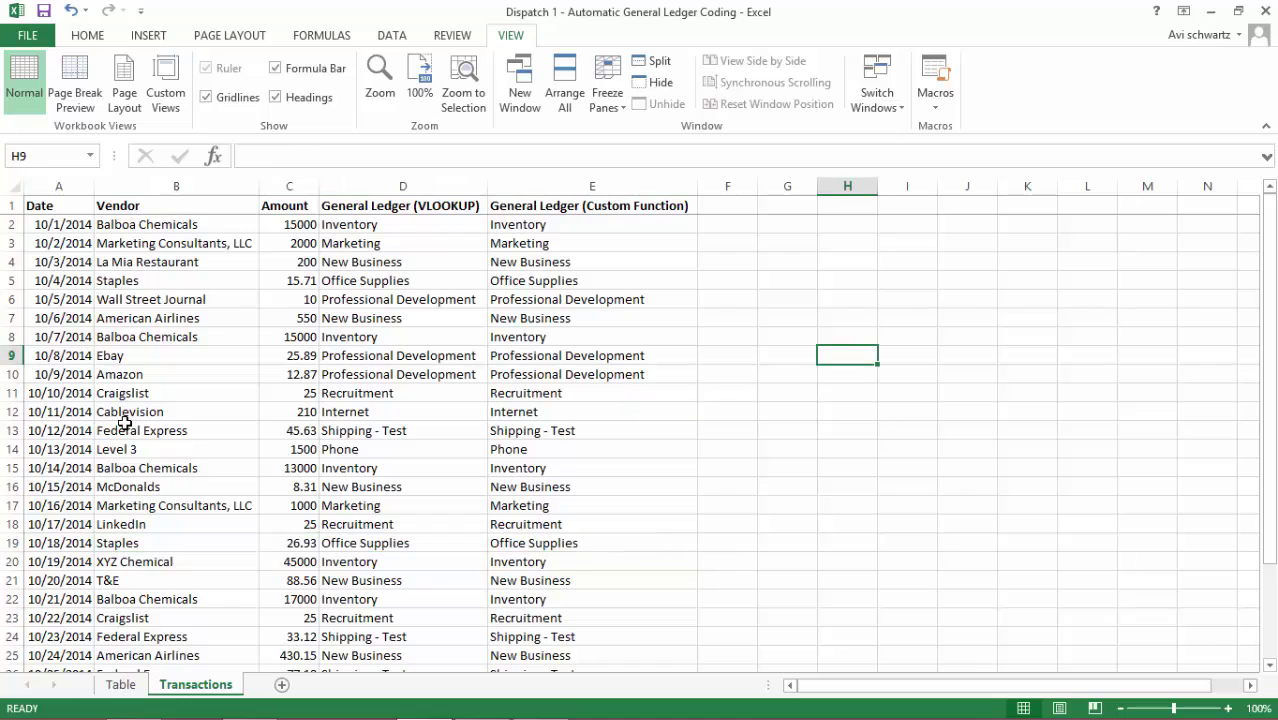